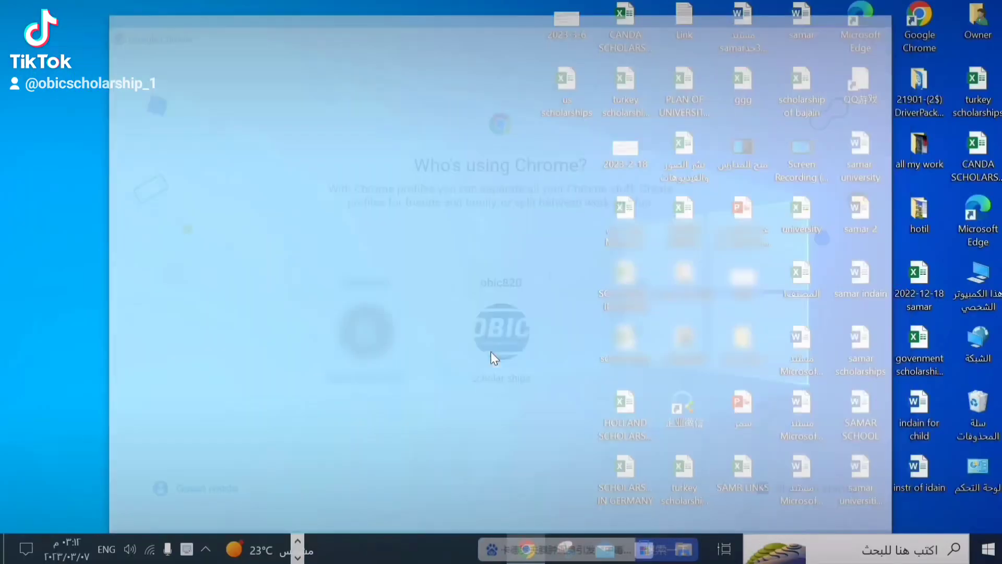
- Open apply.uskudar.edu.tr/s/ in Chrome from the 'Apply Now - Üsküdar University' suggestion
{"action": "left_click", "coordinate": [490, 352]}
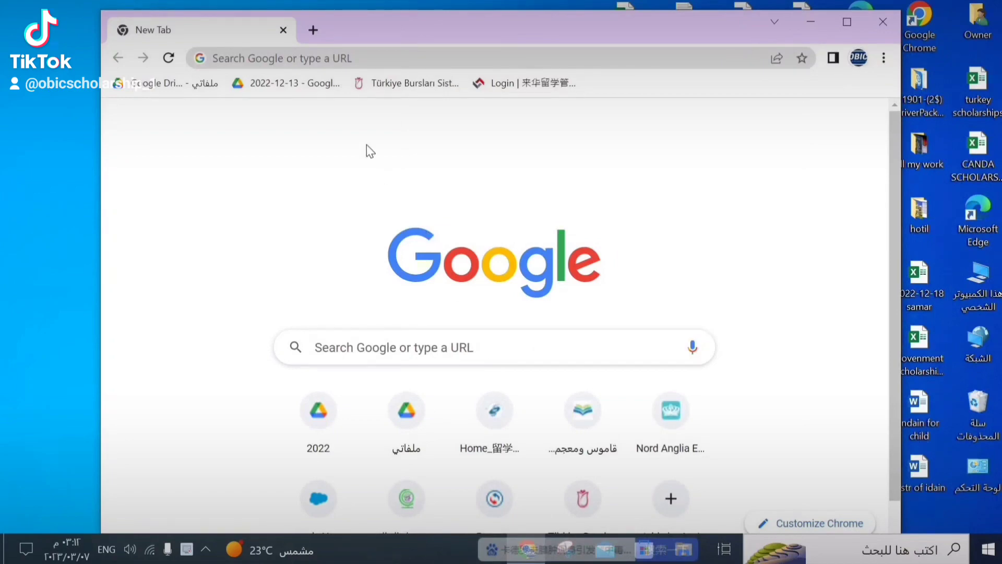
{"action": "left_click", "coordinate": [334, 58]}
{"action": "type", "text": "a"}
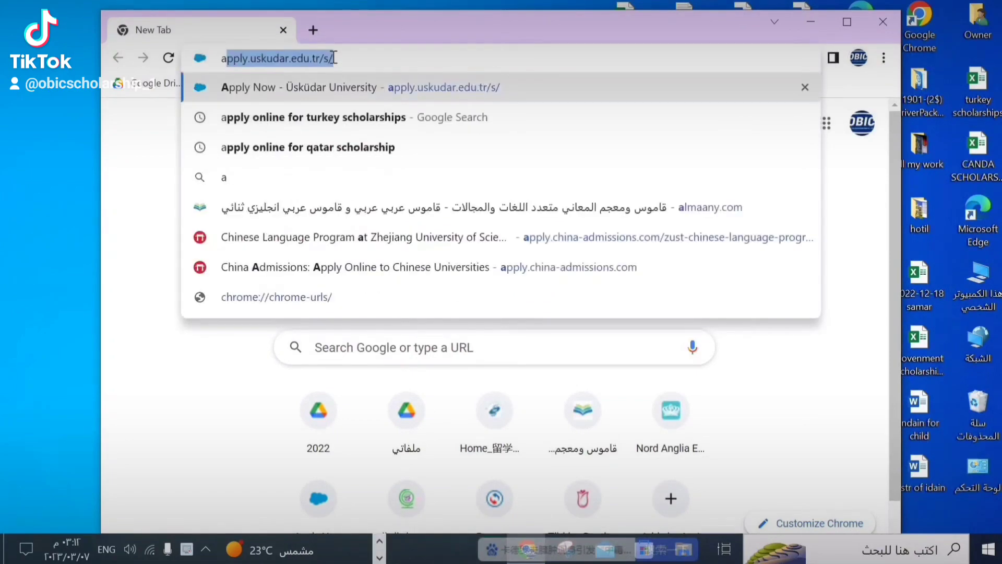
{"action": "type", "text": "pp"}
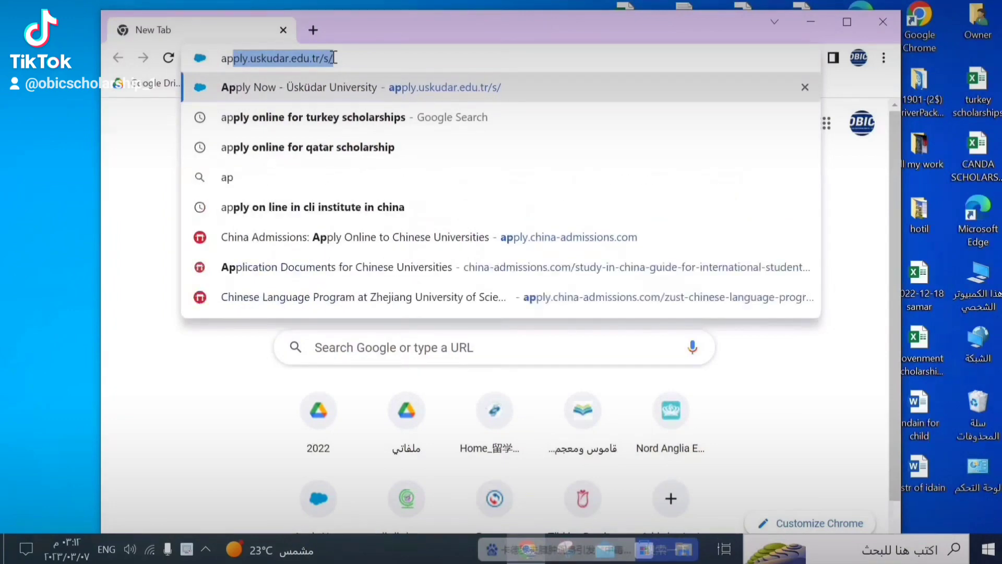
{"action": "left_click", "coordinate": [319, 83]}
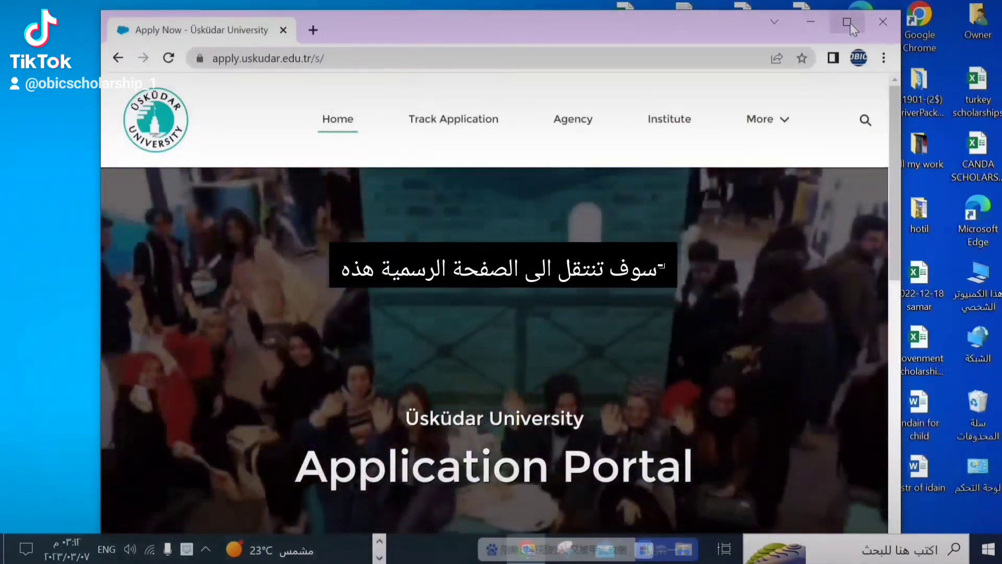
- Maximize the window, pick the Spring 2022-2023 term, and continue with Bachelor as the degree
{"action": "left_click", "coordinate": [851, 23]}
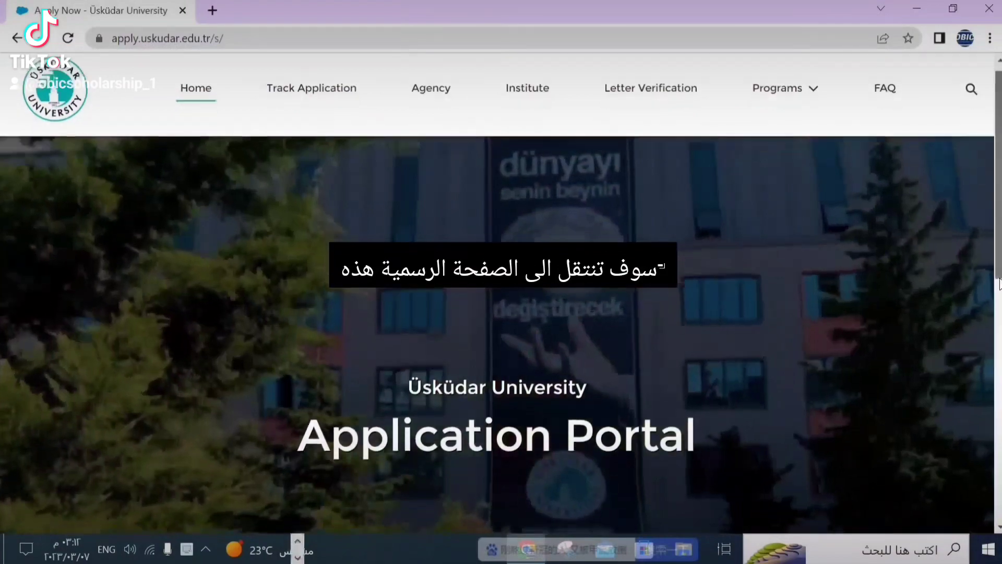
{"action": "scroll", "coordinate": [999, 280], "scroll_direction": "down", "scroll_amount": 2}
{"action": "scroll", "coordinate": [998, 282], "scroll_direction": "down", "scroll_amount": 7}
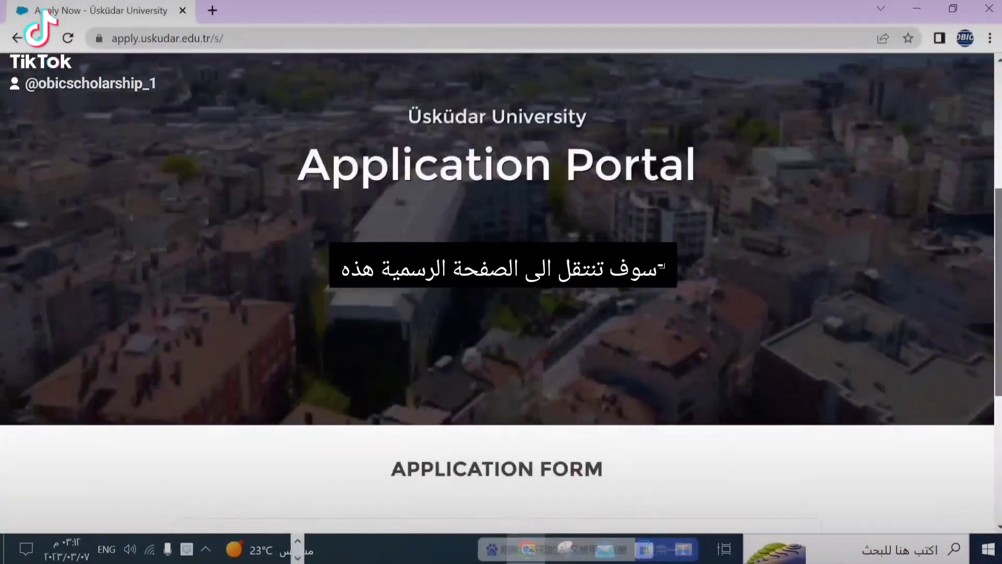
{"action": "scroll", "coordinate": [501, 292], "scroll_direction": "down", "scroll_amount": 3}
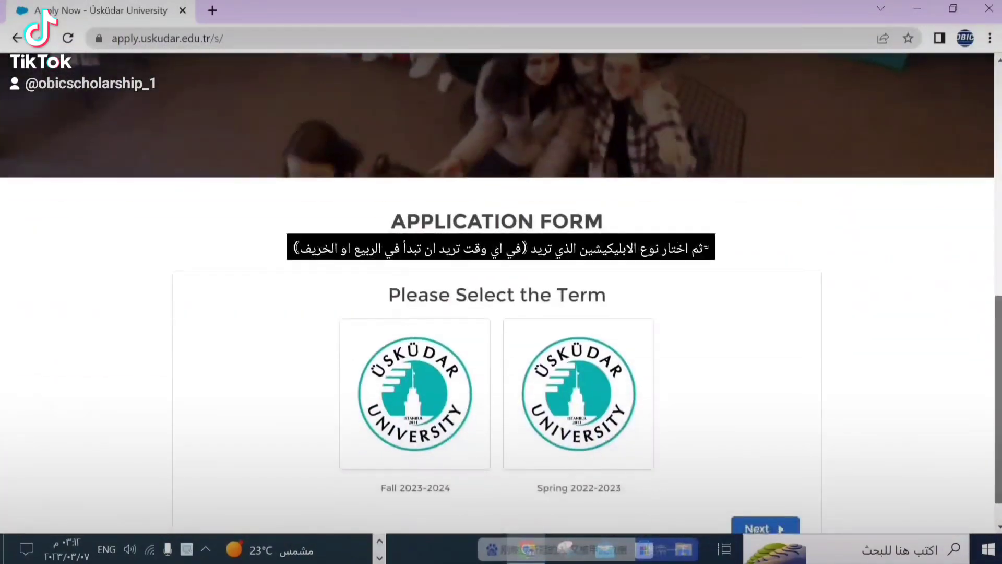
{"action": "left_click", "coordinate": [577, 410]}
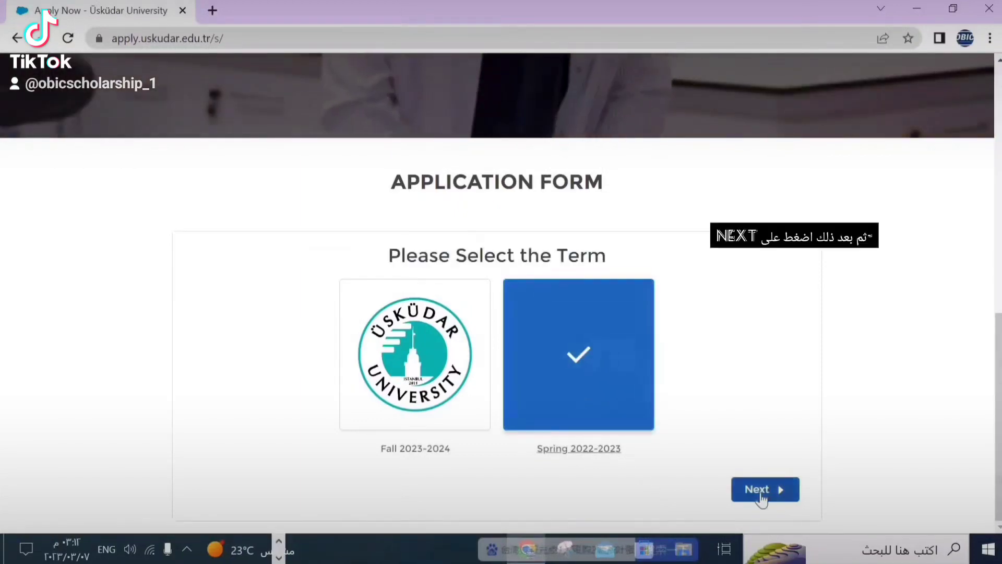
{"action": "left_click", "coordinate": [762, 492]}
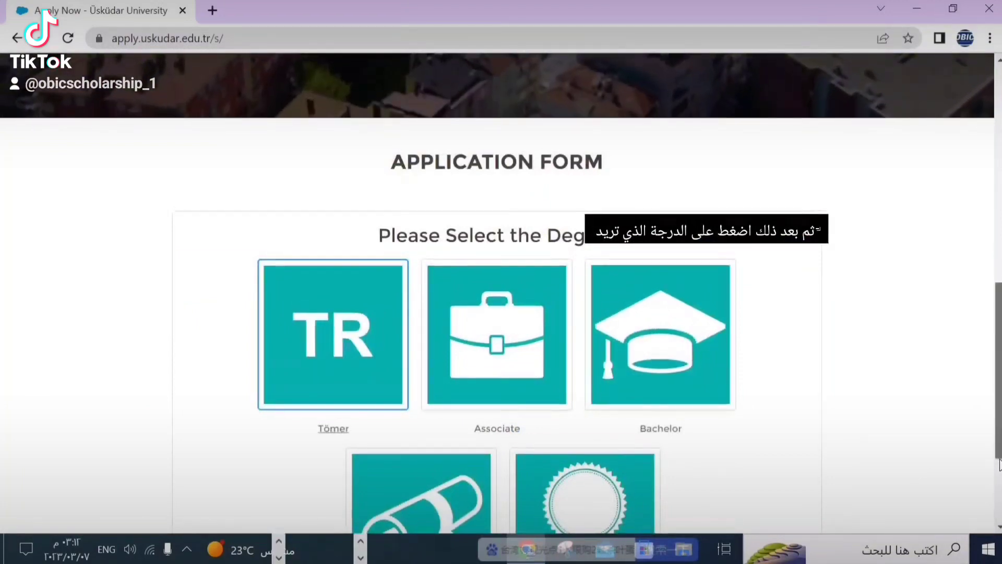
{"action": "scroll", "coordinate": [501, 308], "scroll_direction": "down", "scroll_amount": 3}
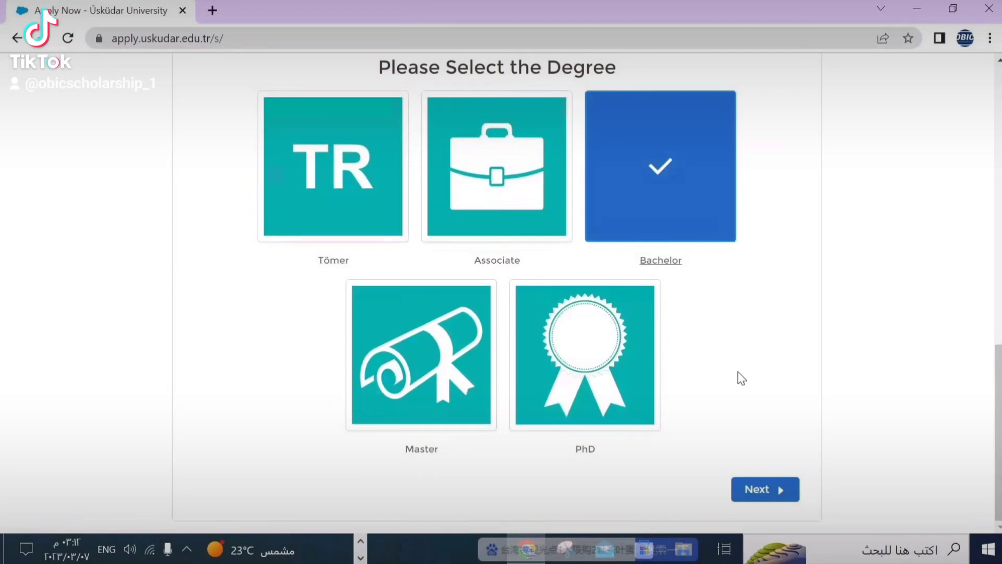
{"action": "left_click", "coordinate": [764, 490]}
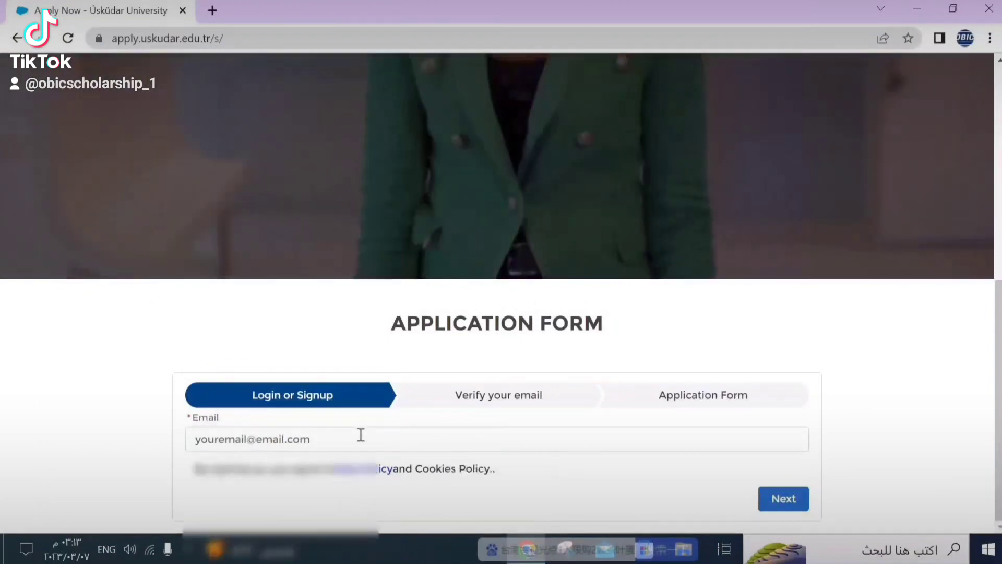
- Enter the applicant's email address and submit it to receive a verification code
{"action": "left_click", "coordinate": [361, 434]}
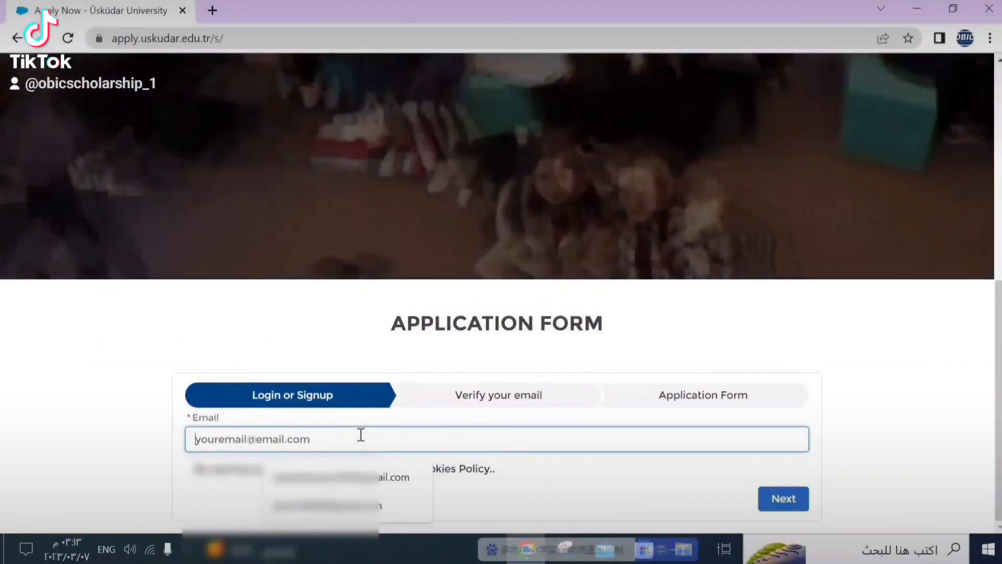
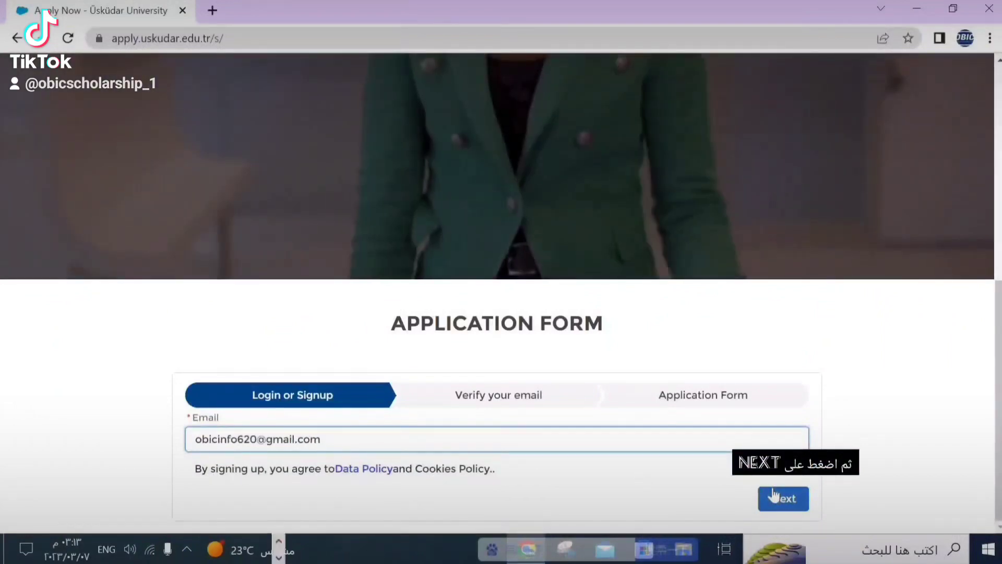
{"action": "left_click", "coordinate": [775, 496]}
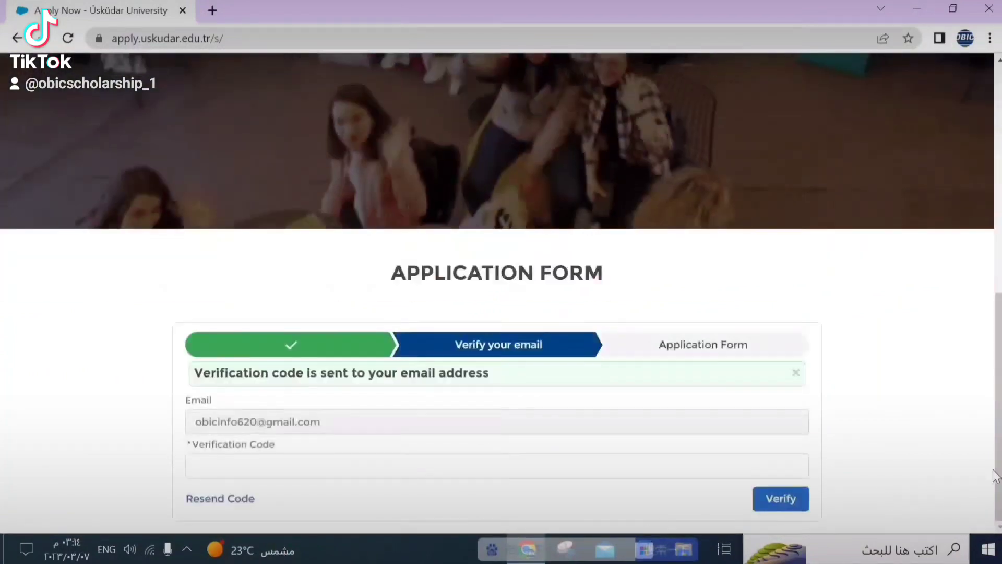
- Enter the emailed verification code and verify the email
{"action": "left_click", "coordinate": [332, 462]}
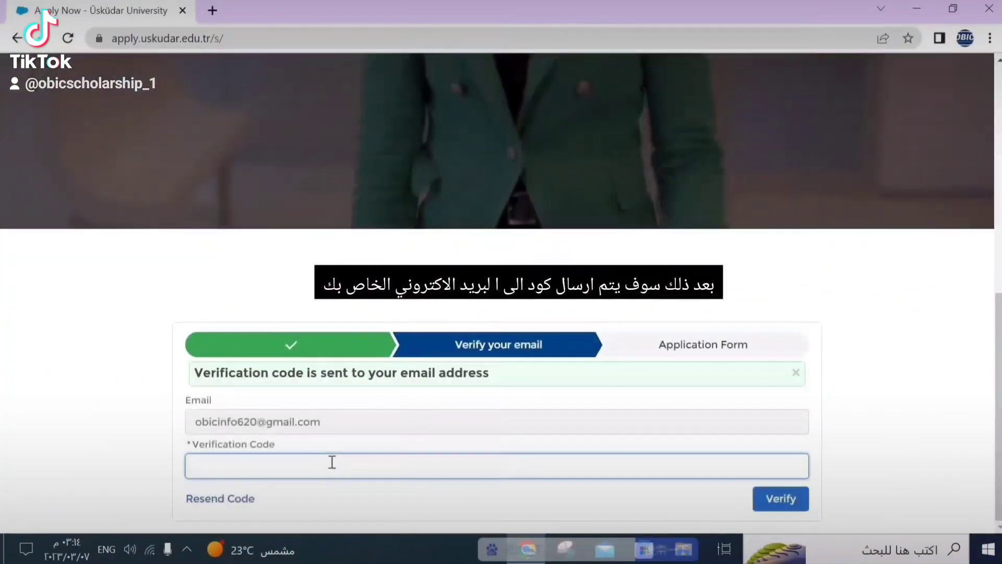
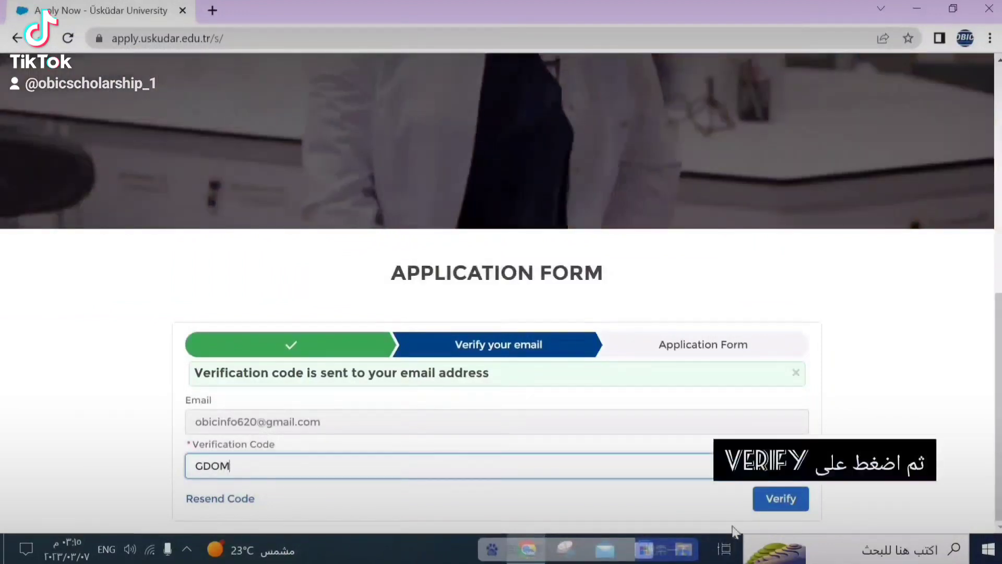
{"action": "left_click", "coordinate": [780, 497]}
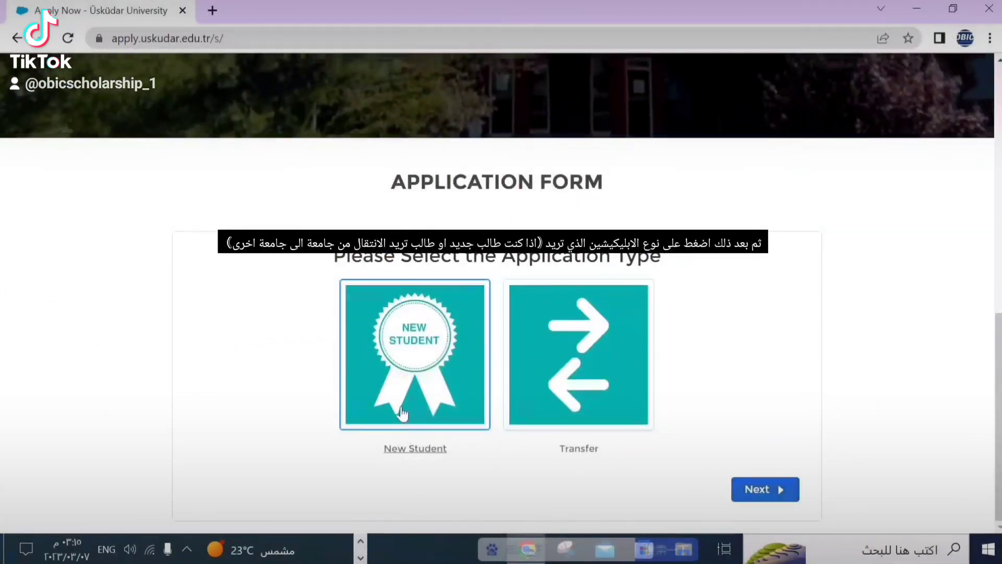
- Choose New Student as the application type and continue to program selection
{"action": "left_click", "coordinate": [402, 413]}
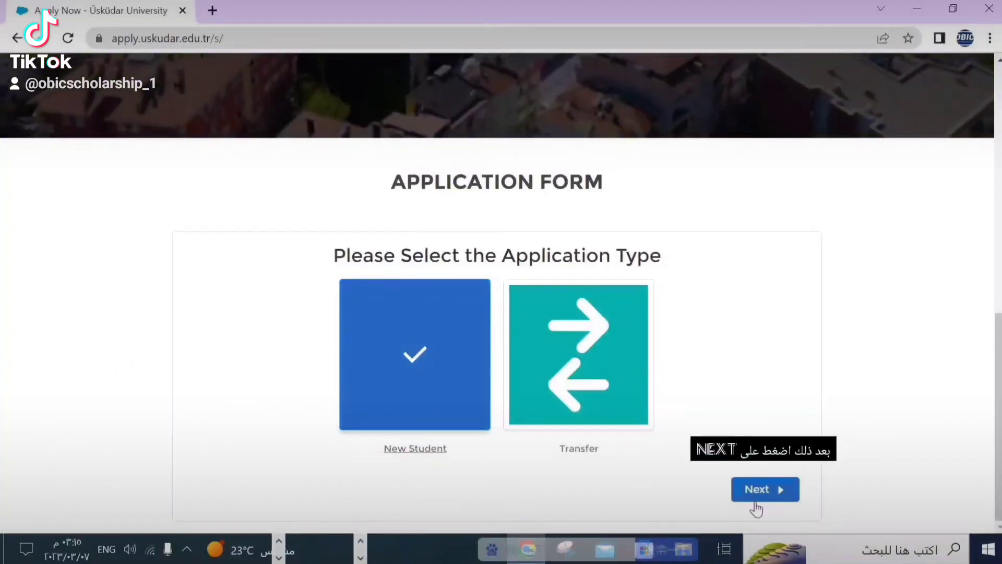
{"action": "left_click", "coordinate": [757, 490]}
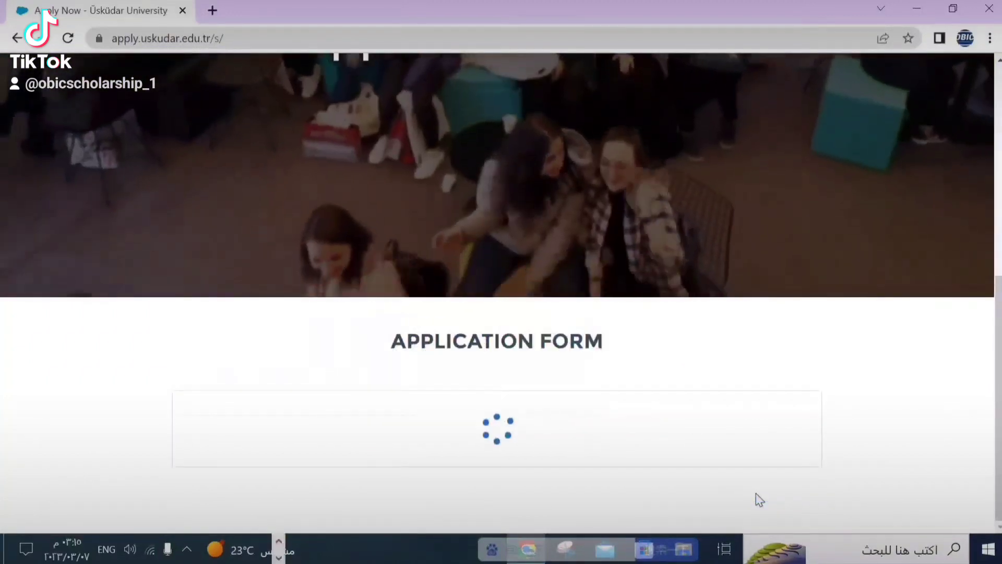
{"action": "scroll", "coordinate": [914, 374], "scroll_direction": "down", "scroll_amount": 3}
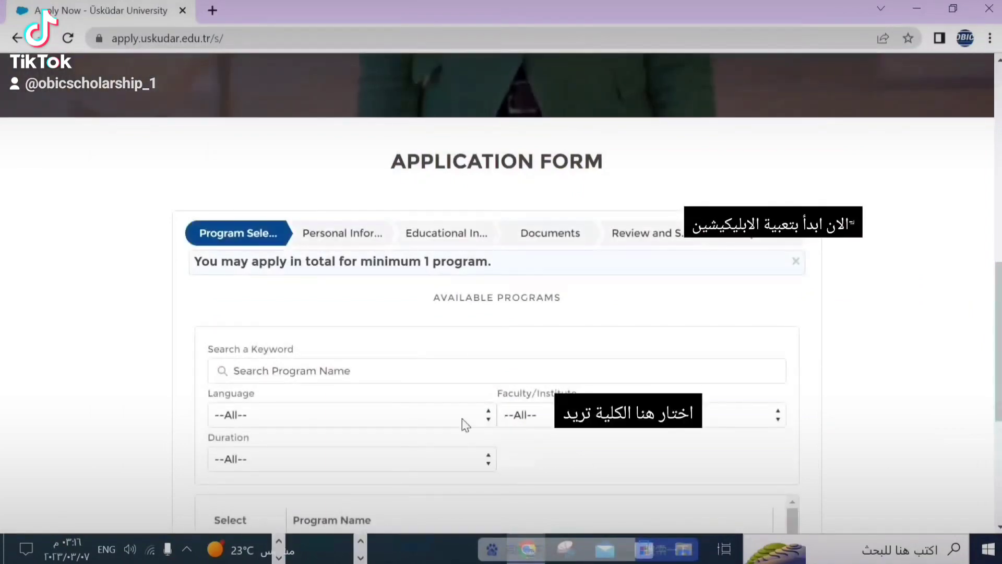
- Add Bioengineering (English) to the selected programs and continue to Personal Information
{"action": "left_click", "coordinate": [355, 366]}
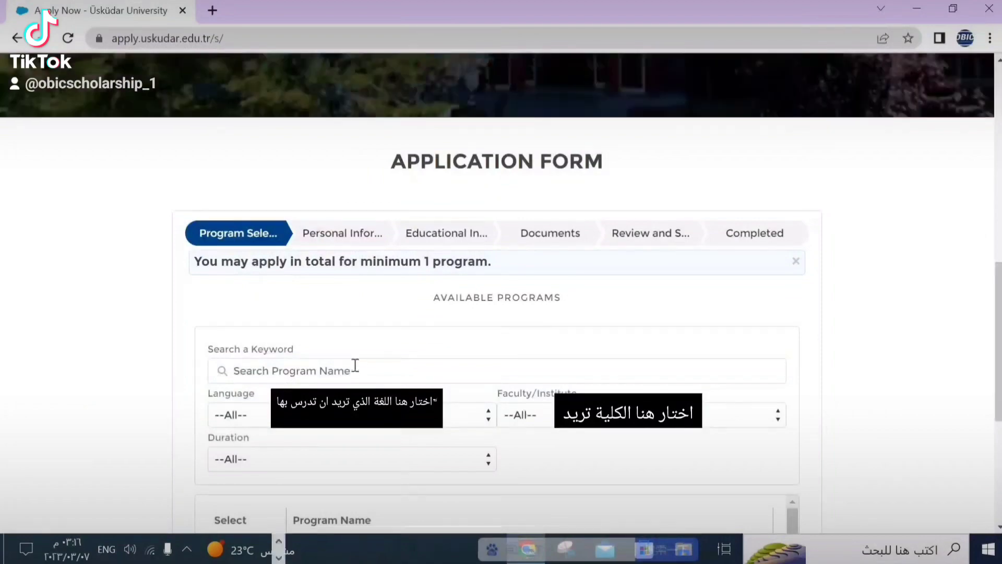
{"action": "left_click", "coordinate": [355, 366]}
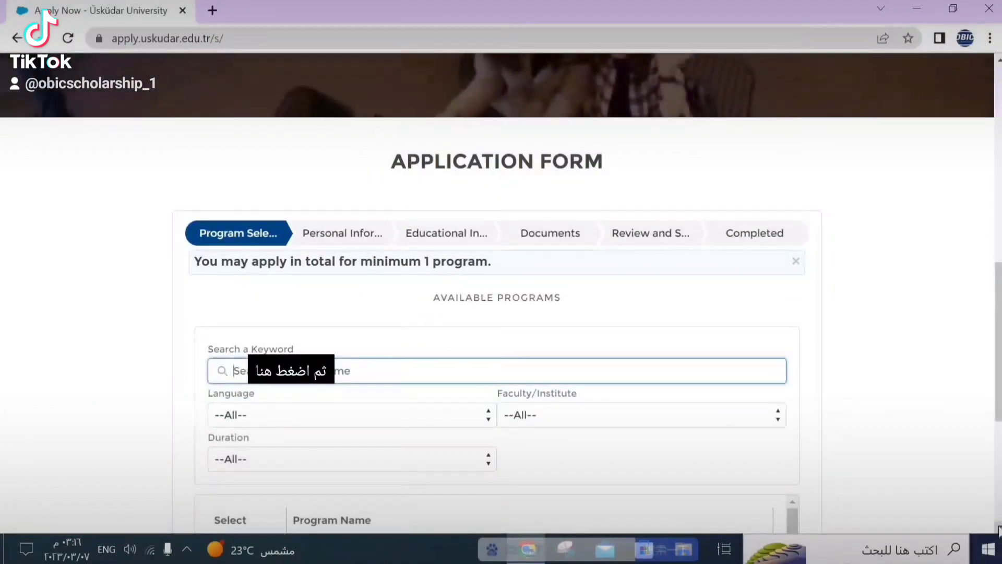
{"action": "scroll", "coordinate": [999, 530], "scroll_direction": "down", "scroll_amount": 4}
{"action": "scroll", "coordinate": [998, 528], "scroll_direction": "down", "scroll_amount": 2}
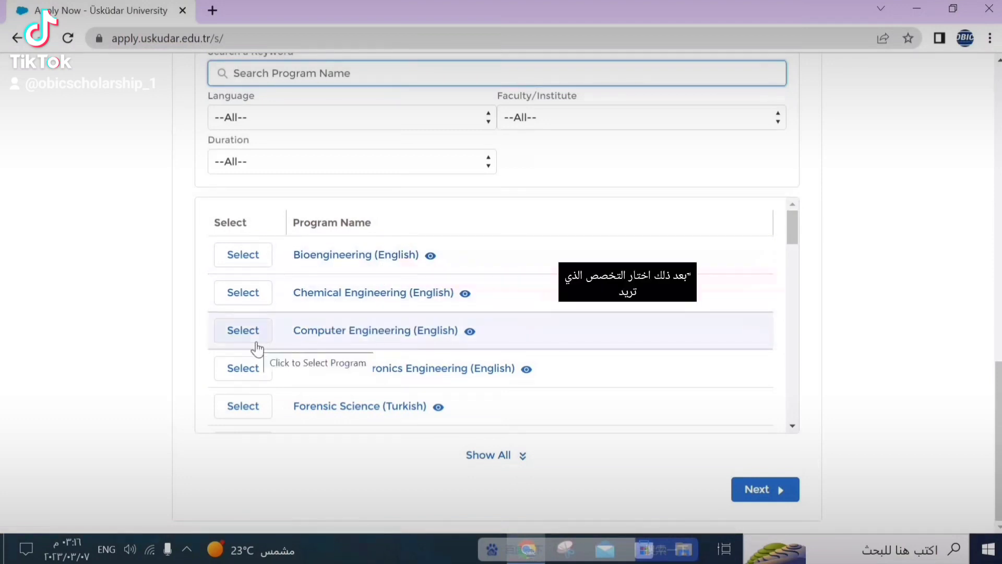
{"action": "left_click", "coordinate": [243, 259]}
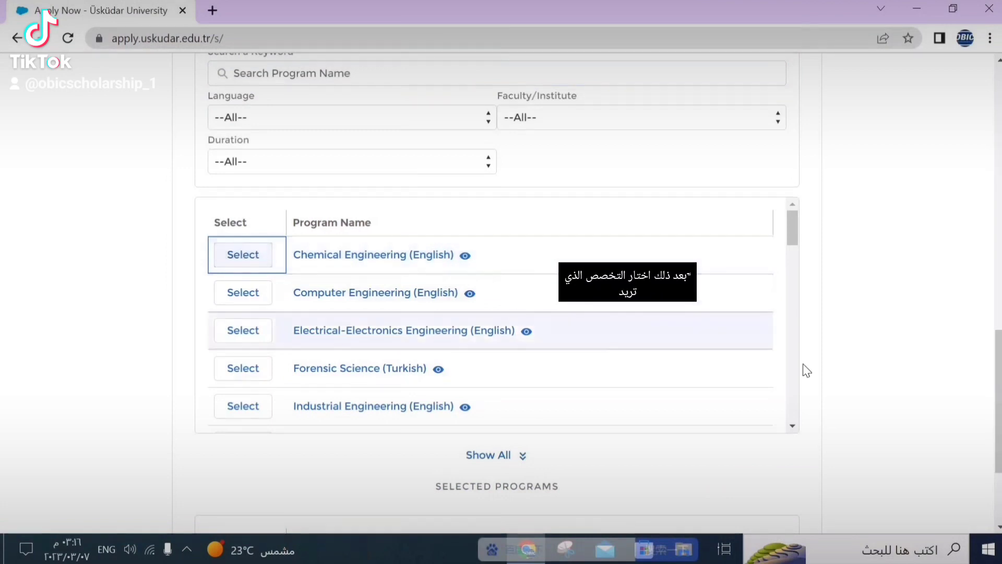
{"action": "scroll", "coordinate": [999, 530], "scroll_direction": "down", "scroll_amount": 3}
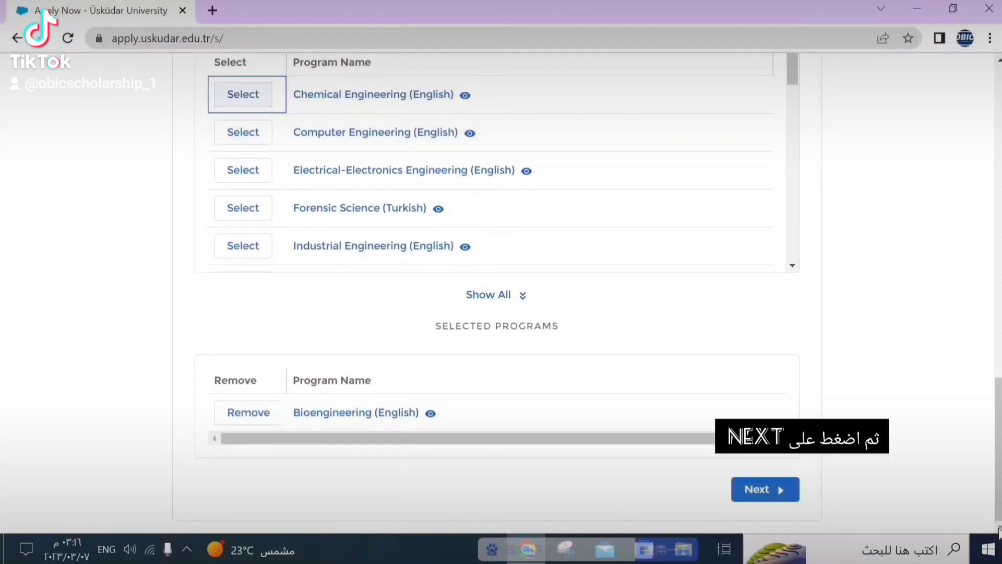
{"action": "left_click", "coordinate": [765, 496]}
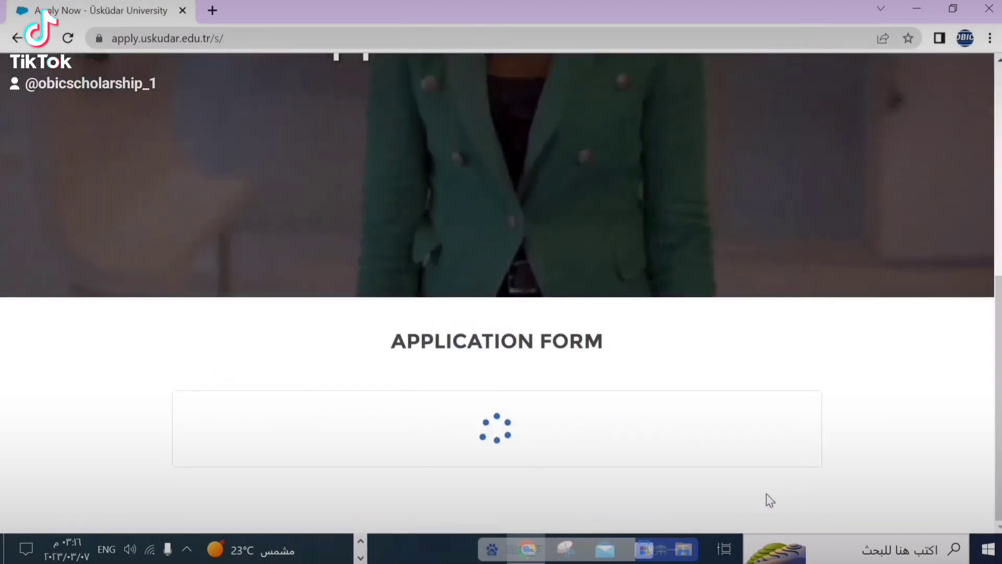
{"action": "scroll", "coordinate": [857, 450], "scroll_direction": "down", "scroll_amount": 3}
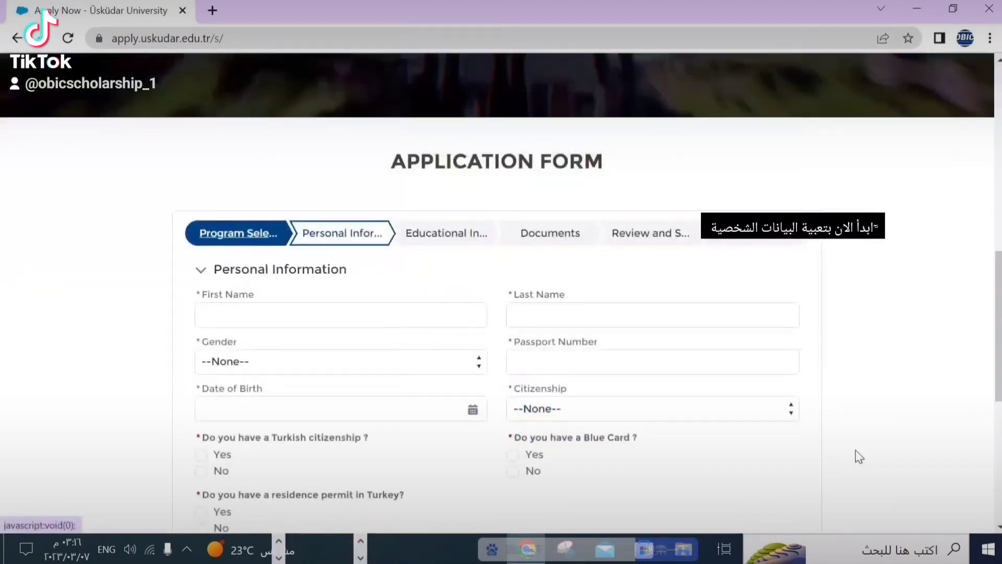
- Enter the applicant's first name and choose Female as the gender
{"action": "left_click", "coordinate": [280, 314]}
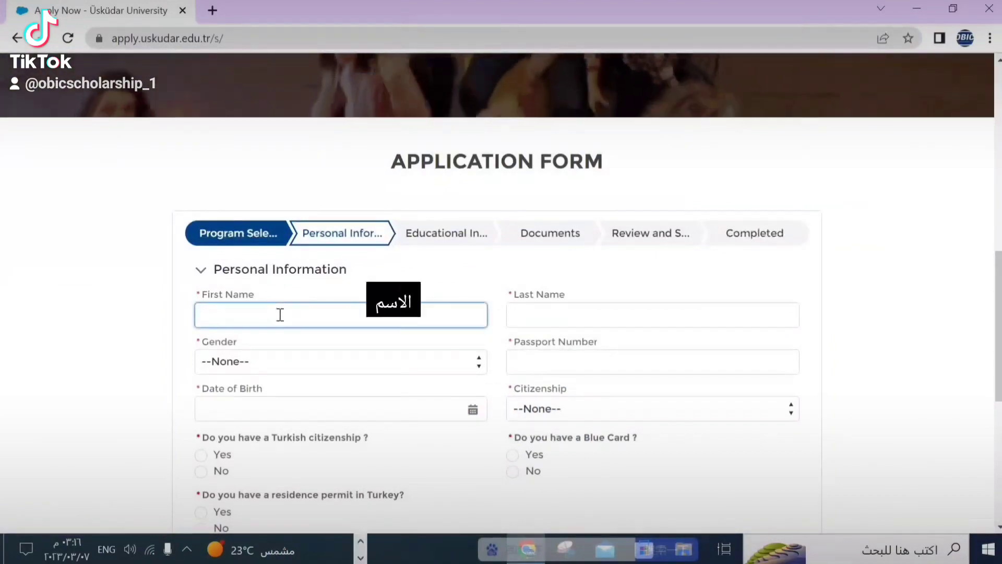
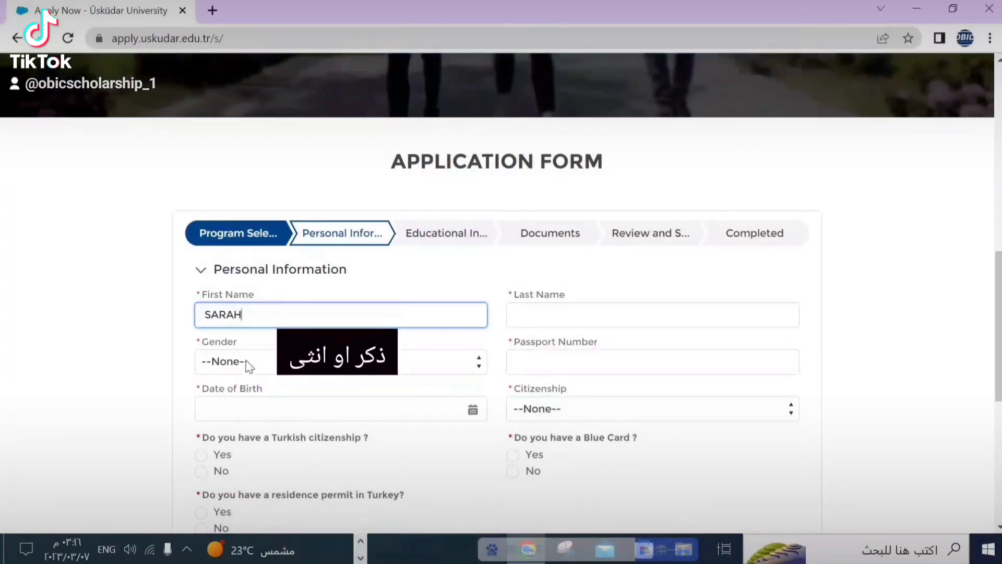
{"action": "left_click", "coordinate": [245, 361]}
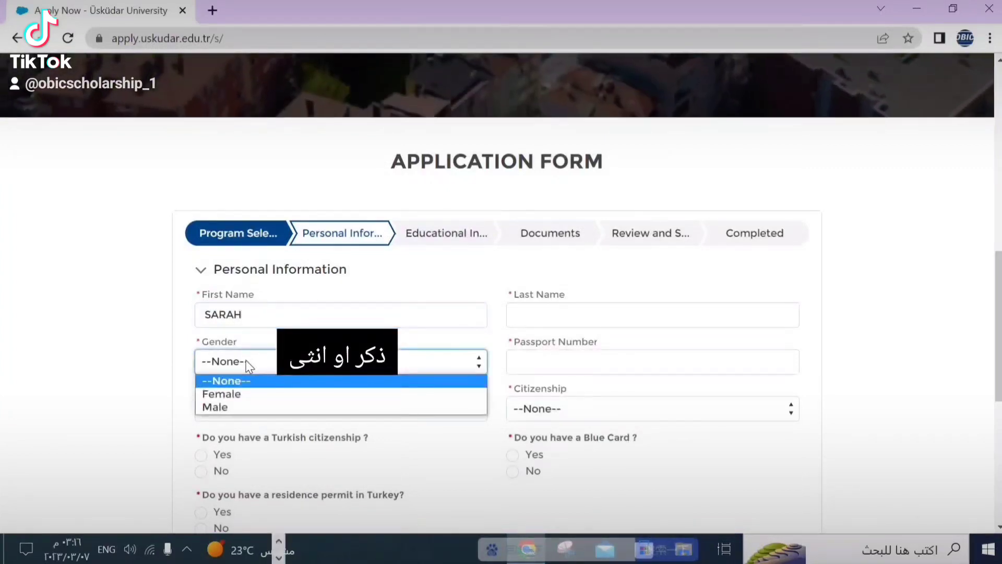
{"action": "left_click", "coordinate": [237, 395]}
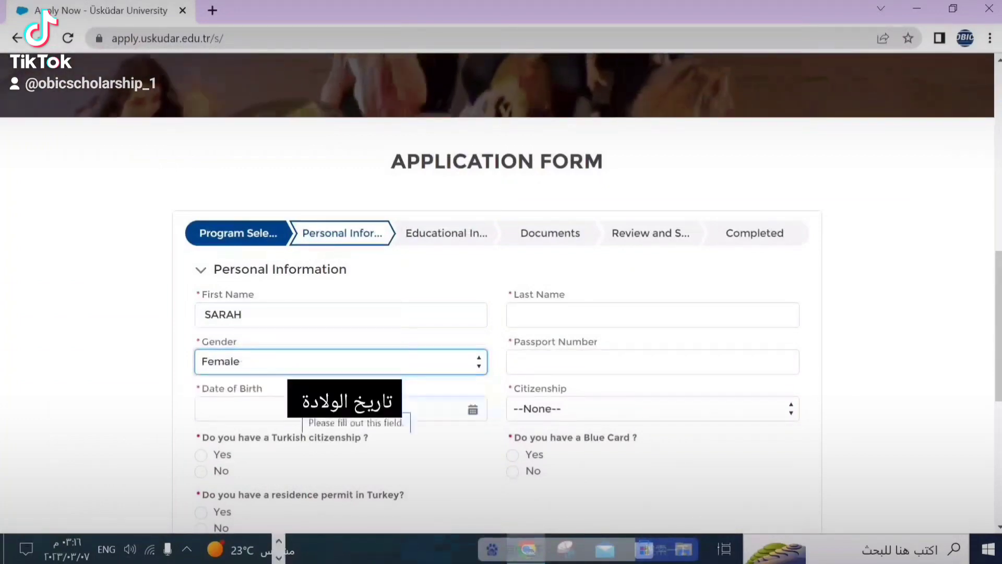
- Set the birth date to 10 Apr 2014 and answer No to Turkish citizenship
{"action": "left_click", "coordinate": [313, 409]}
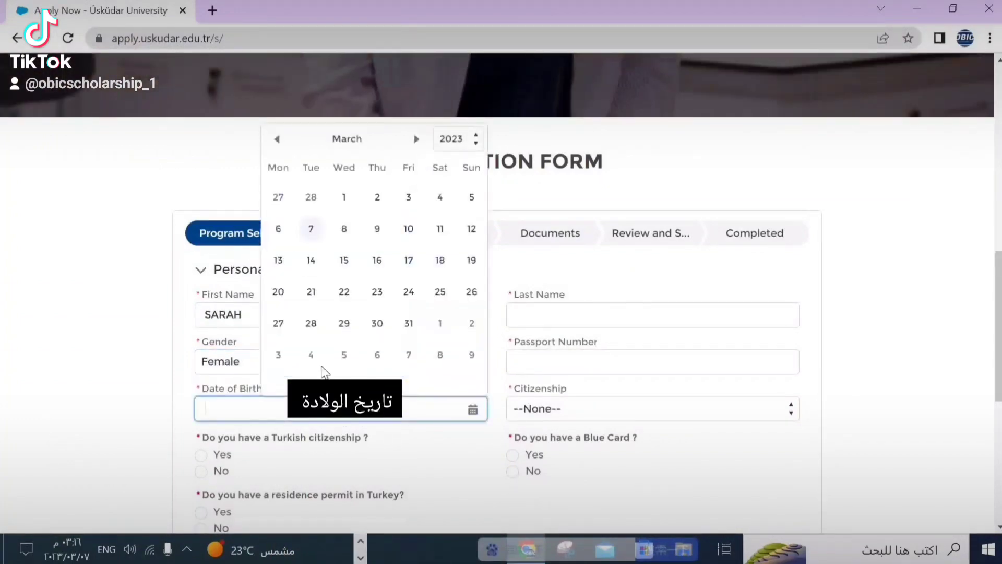
{"action": "left_click", "coordinate": [311, 355]}
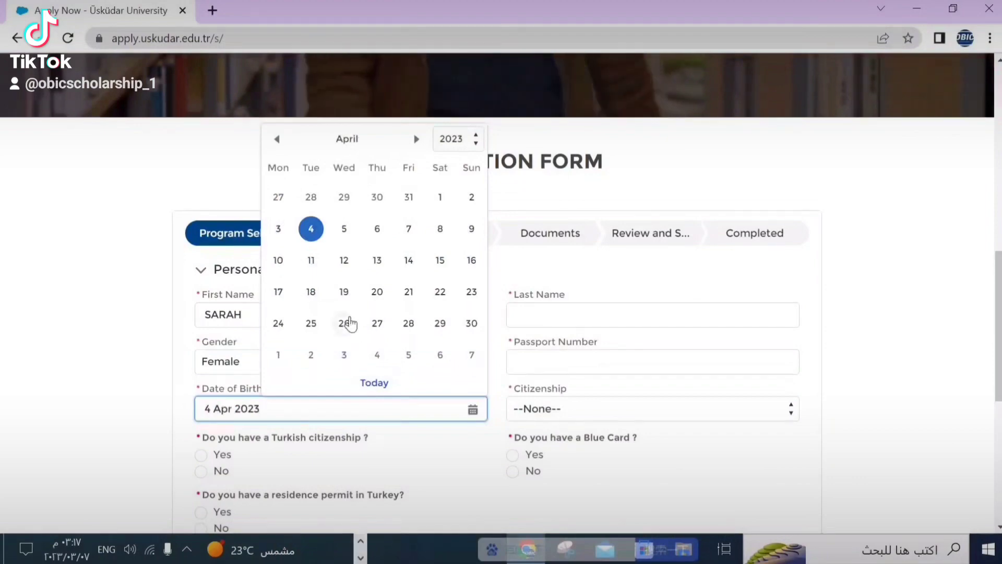
{"action": "left_click", "coordinate": [473, 146]}
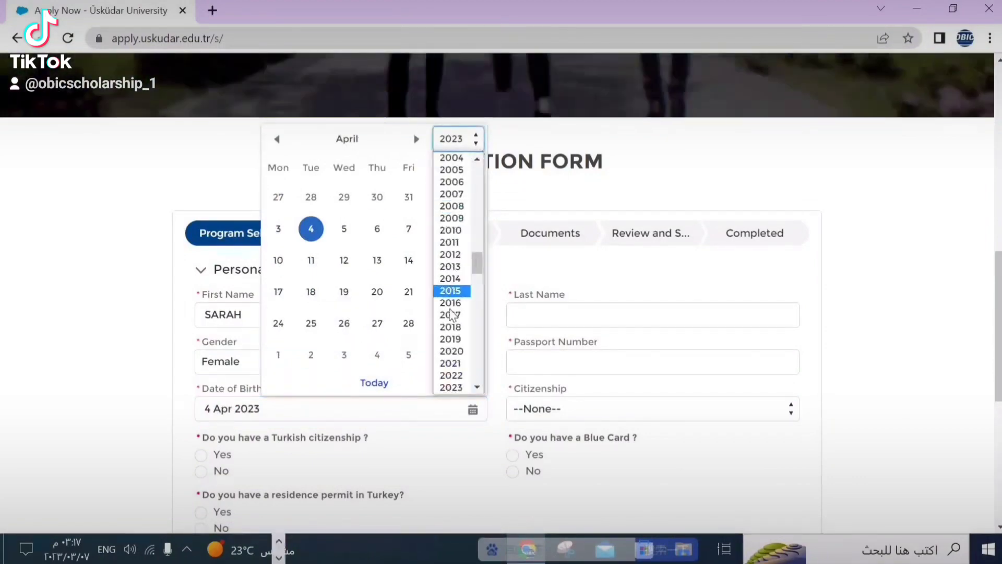
{"action": "left_click", "coordinate": [452, 279]}
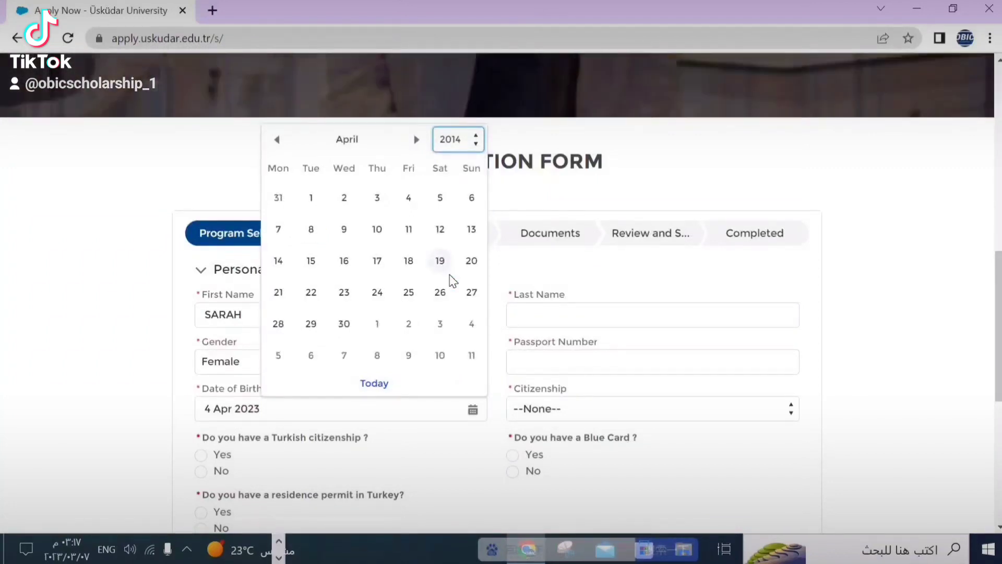
{"action": "left_click", "coordinate": [376, 229]}
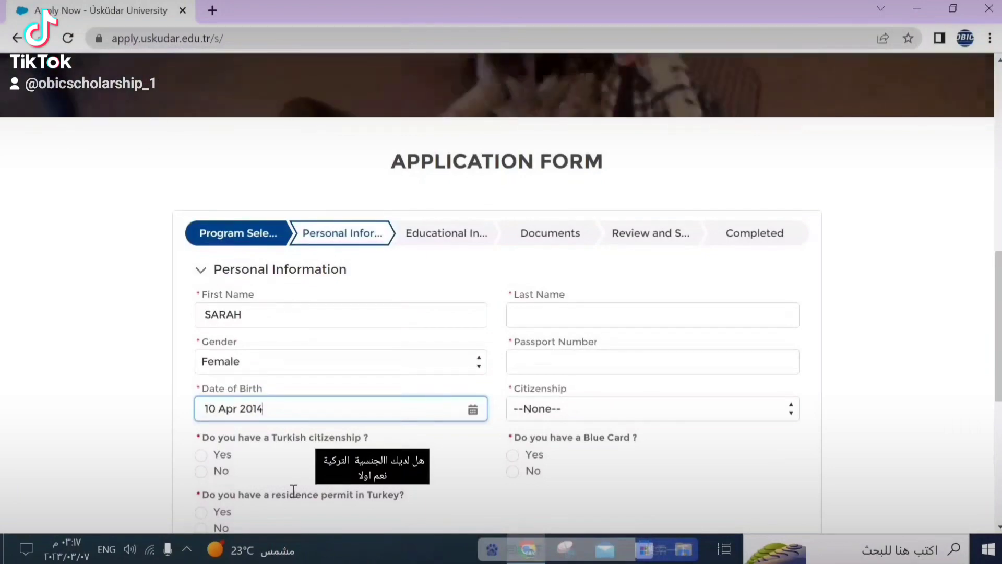
{"action": "left_click", "coordinate": [202, 472]}
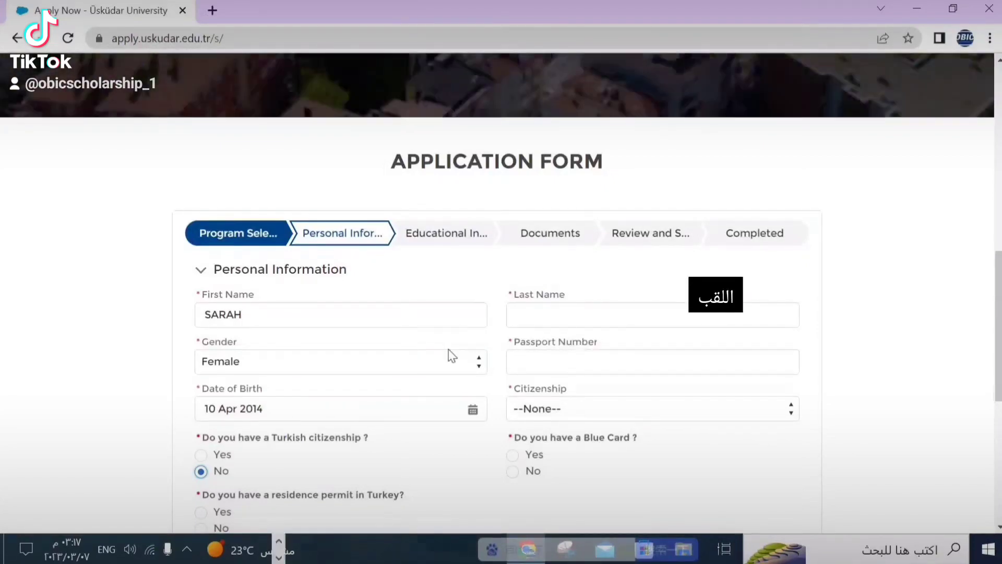
- Enter the applicant's last name and passport number, and set citizenship to Armenia
{"action": "left_click", "coordinate": [538, 319]}
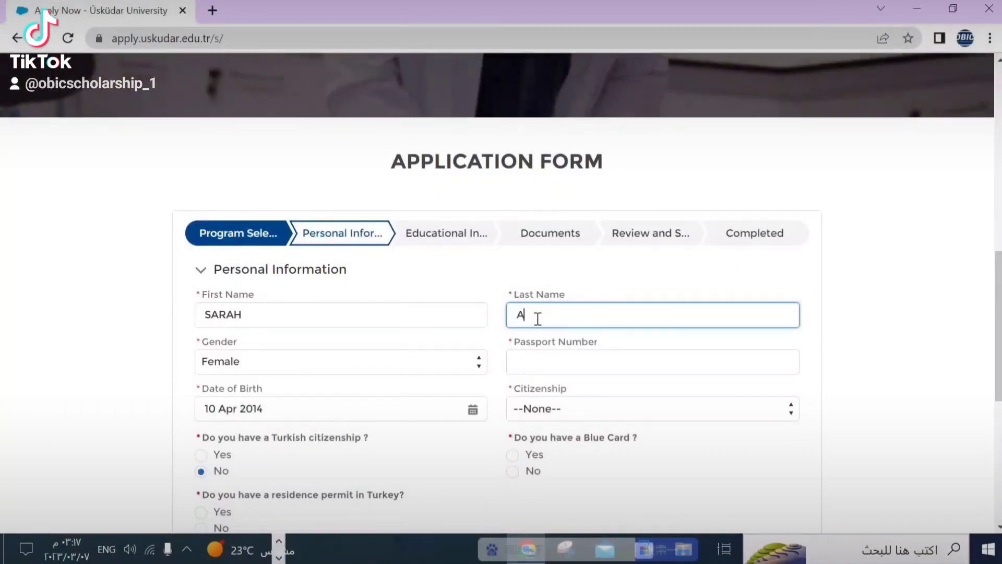
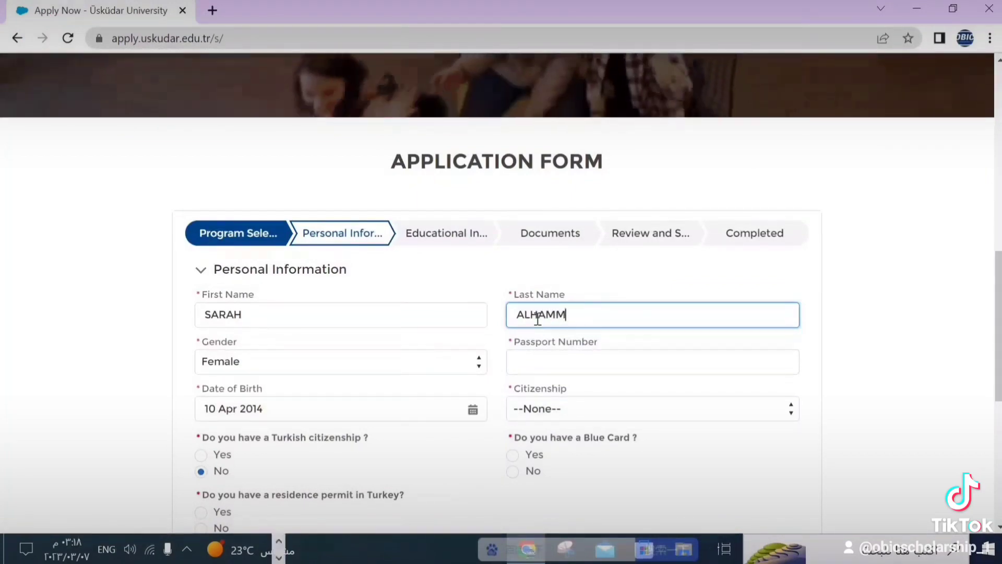
{"action": "left_click", "coordinate": [555, 364]}
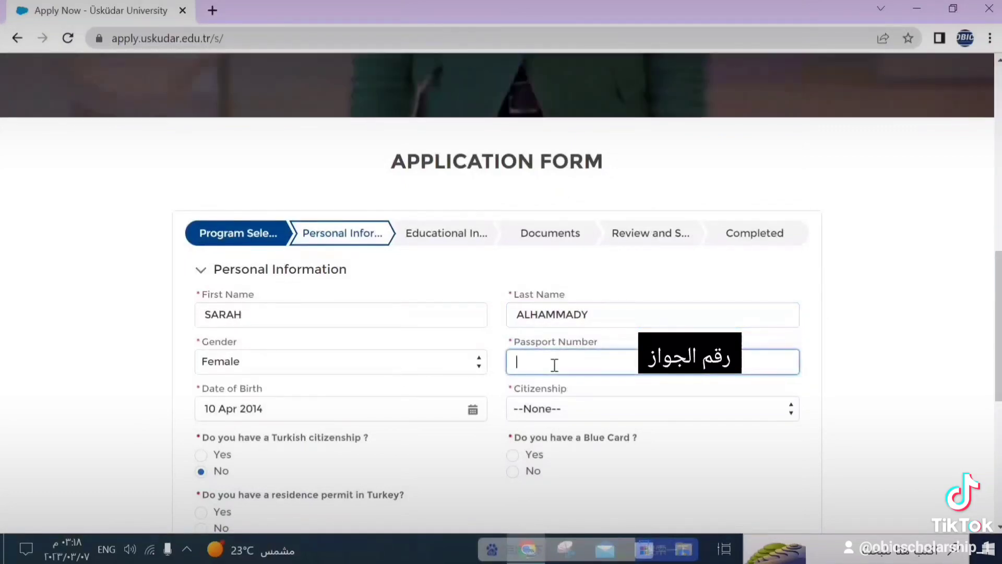
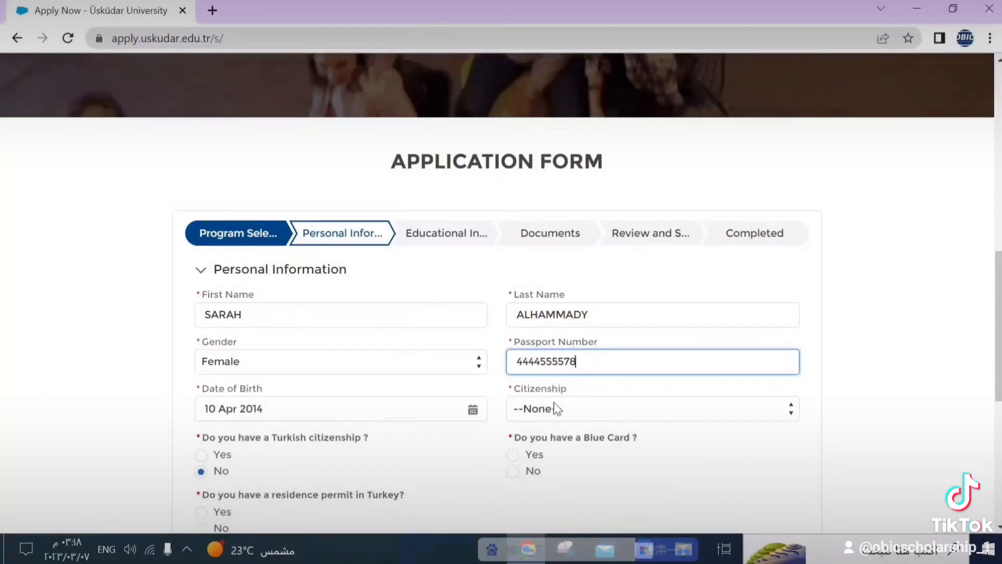
{"action": "left_click", "coordinate": [557, 409]}
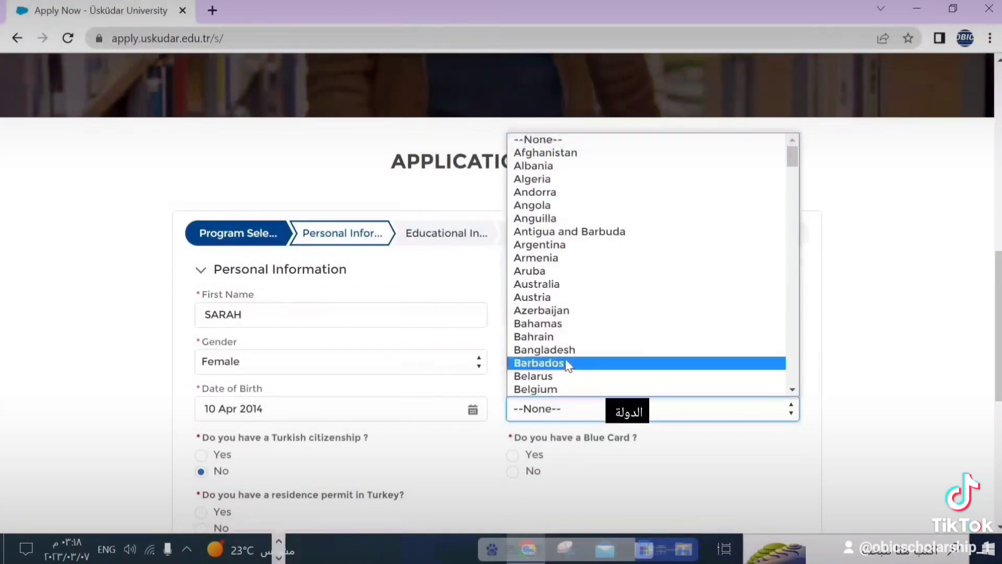
{"action": "left_click", "coordinate": [534, 261]}
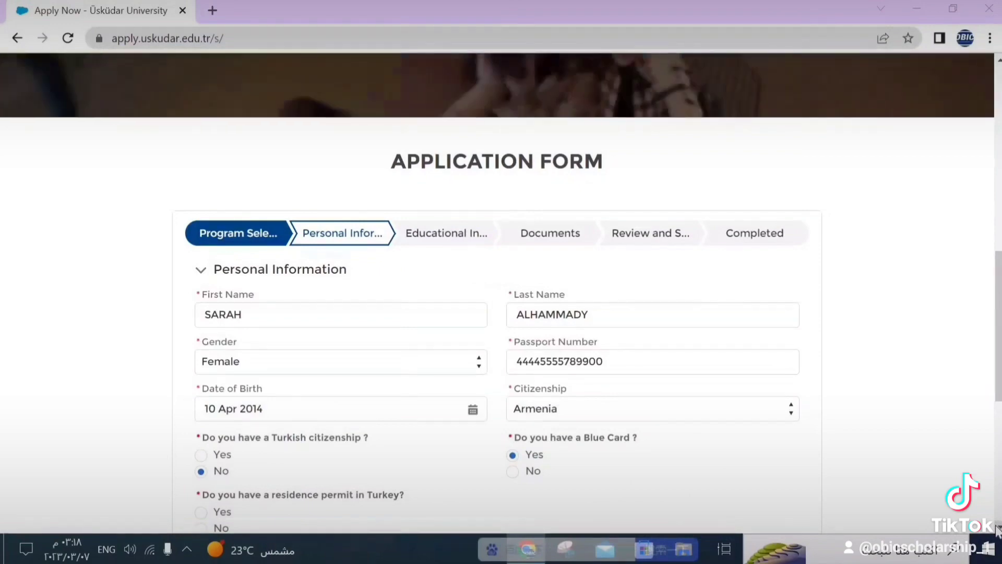
- Answer Yes to having a Turkish residence permit
{"action": "scroll", "coordinate": [997, 528], "scroll_direction": "down", "scroll_amount": 2}
{"action": "scroll", "coordinate": [997, 528], "scroll_direction": "down", "scroll_amount": 2}
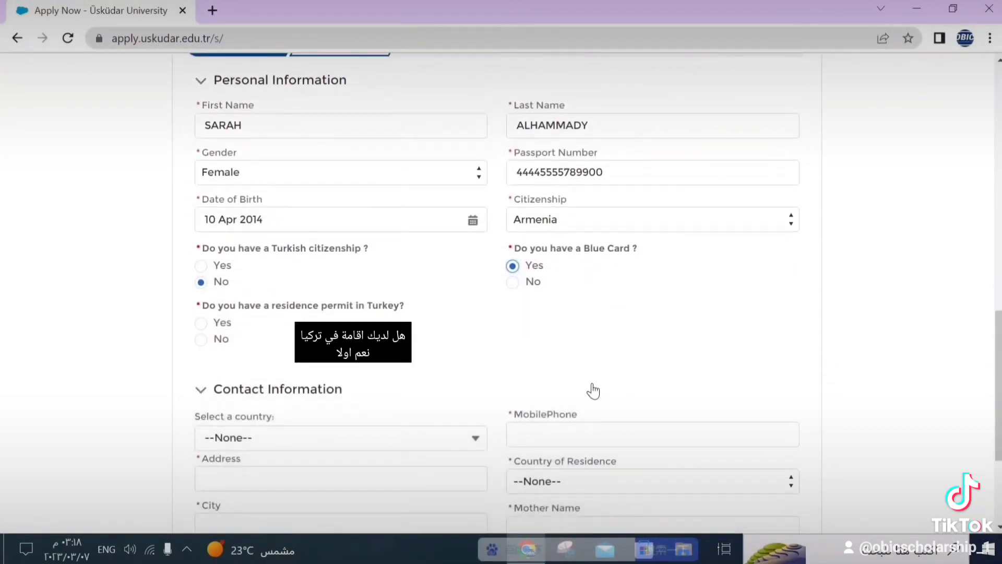
{"action": "left_click", "coordinate": [201, 323]}
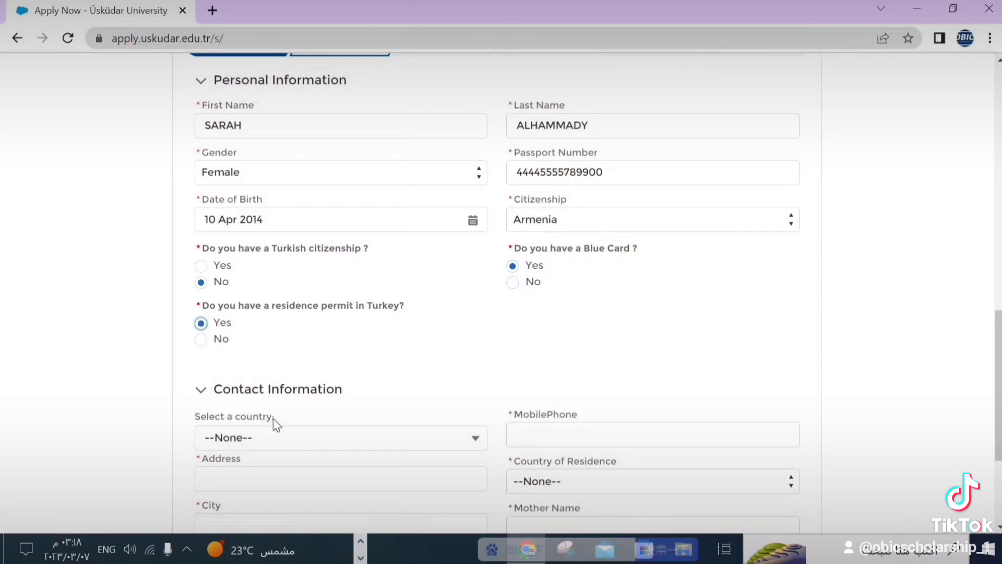
- Set the contact country to Afghanistan (+93) and enter the mobile phone number
{"action": "left_click", "coordinate": [252, 449]}
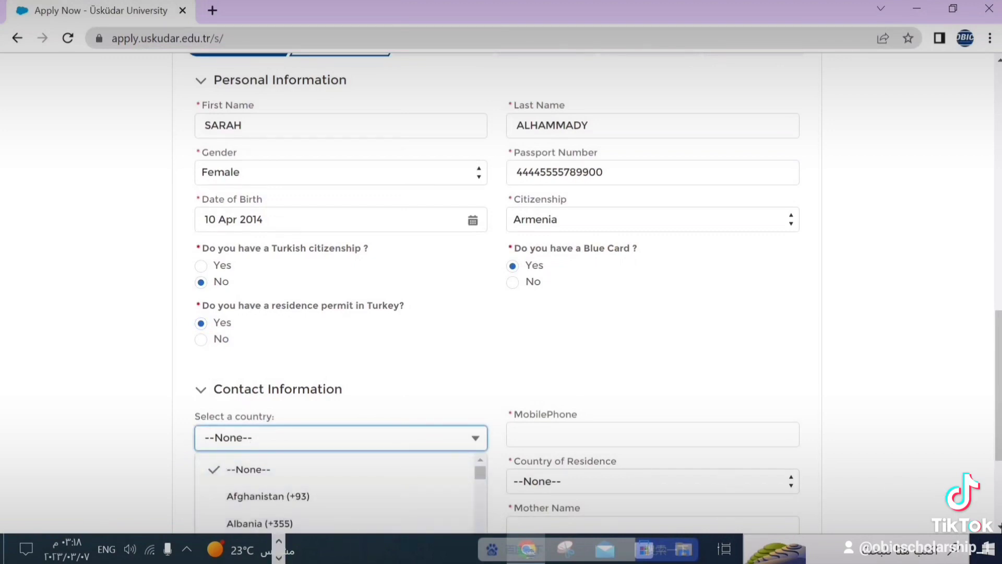
{"action": "scroll", "coordinate": [759, 512], "scroll_direction": "down", "scroll_amount": 3}
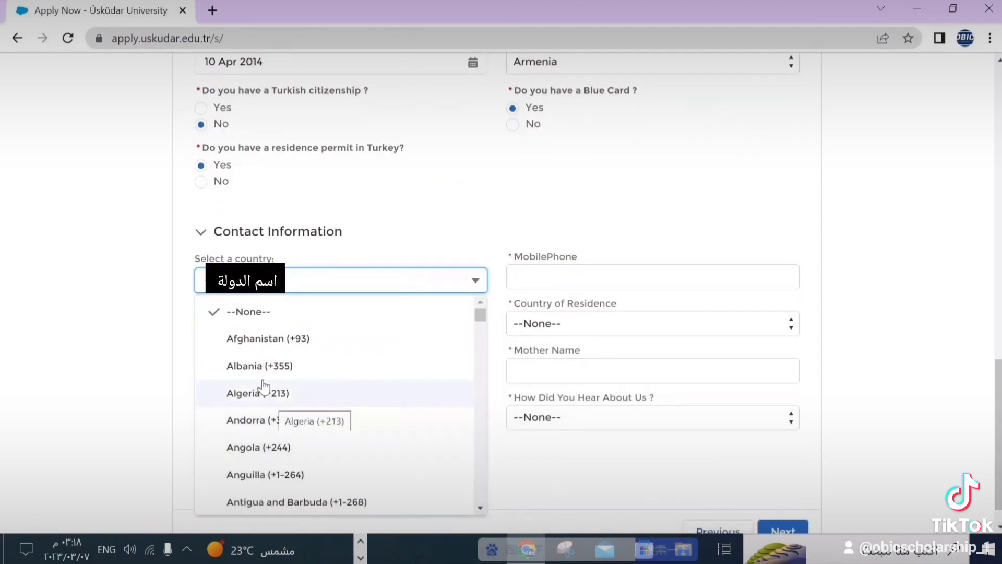
{"action": "left_click", "coordinate": [258, 340]}
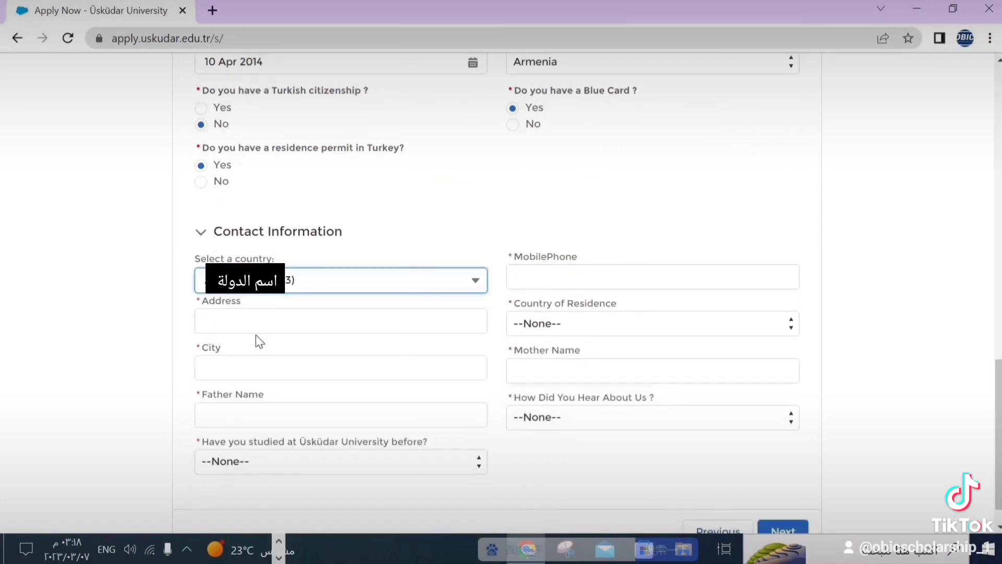
{"action": "left_click", "coordinate": [540, 280]}
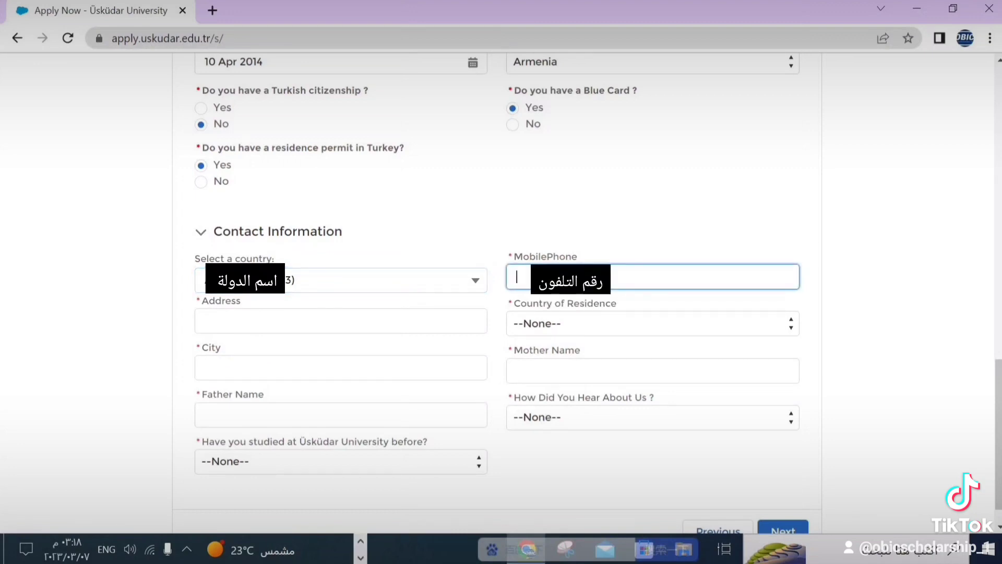
{"action": "type", "text": "78"}
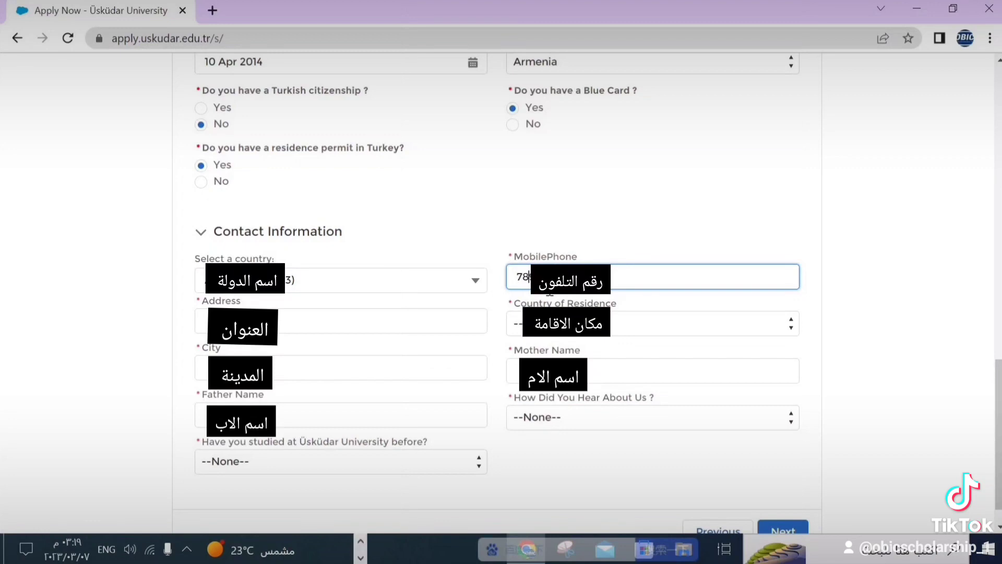
{"action": "left_click", "coordinate": [355, 326]}
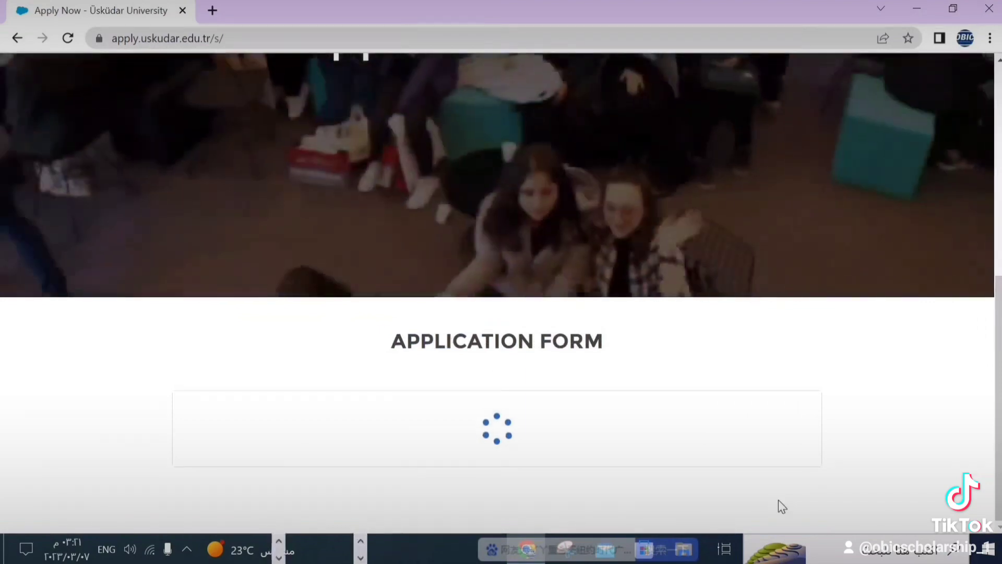
- Fill in the secondary school name, GPA and city fields
{"action": "scroll", "coordinate": [875, 503], "scroll_direction": "down", "scroll_amount": 3}
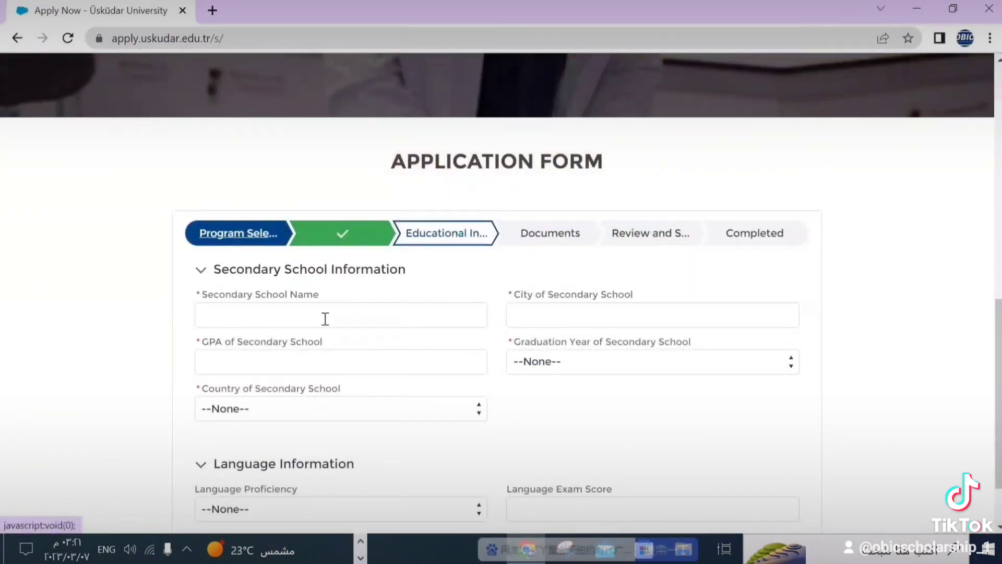
{"action": "left_click", "coordinate": [314, 315]}
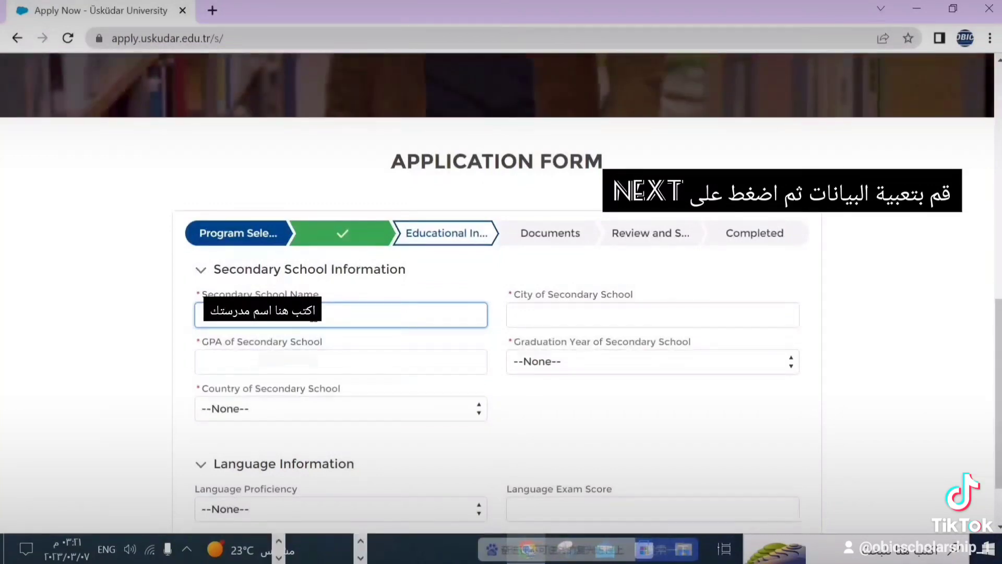
{"action": "left_click", "coordinate": [272, 366]}
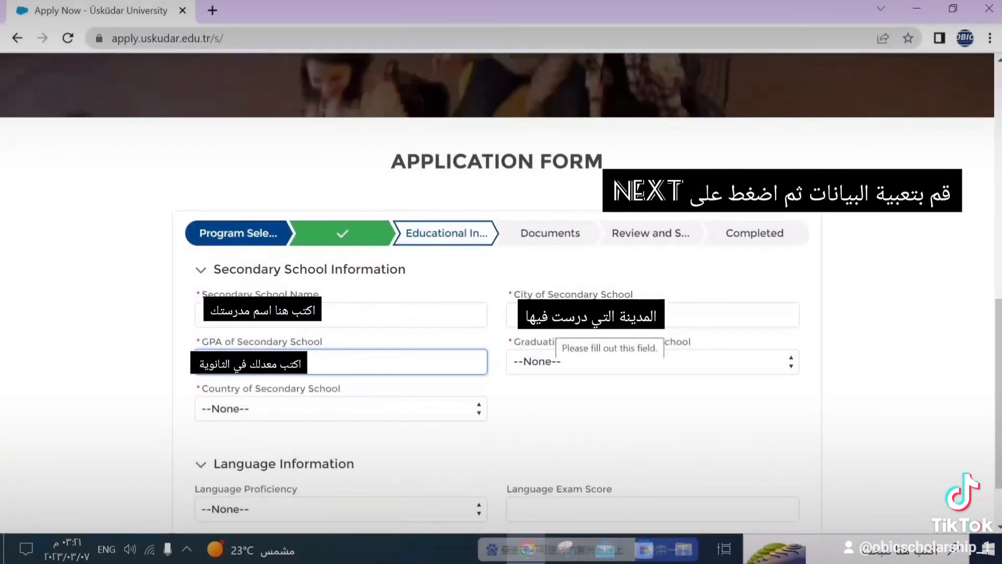
{"action": "left_click", "coordinate": [626, 315]}
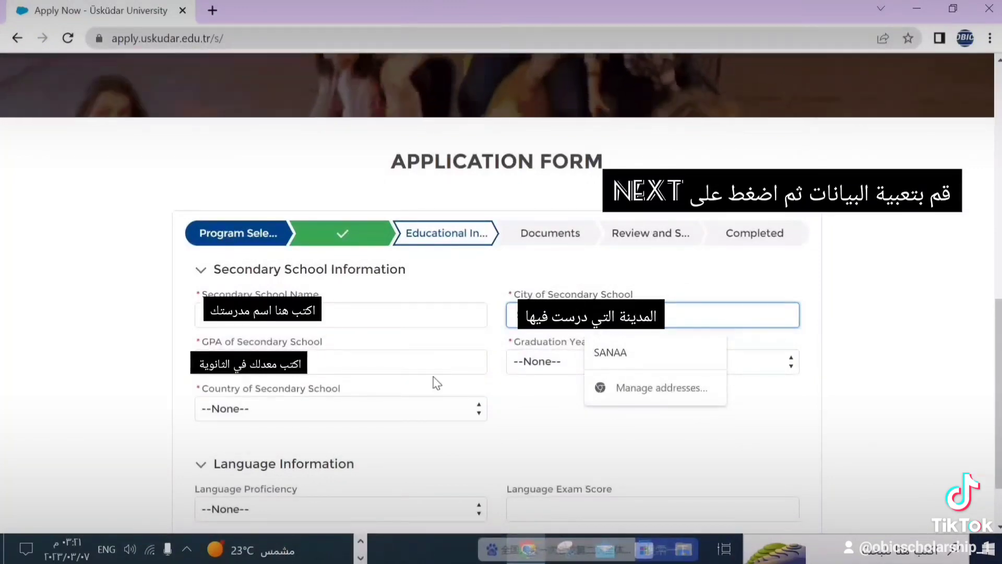
- Choose the secondary school's graduation year and country from the dropdowns
{"action": "left_click", "coordinate": [541, 364]}
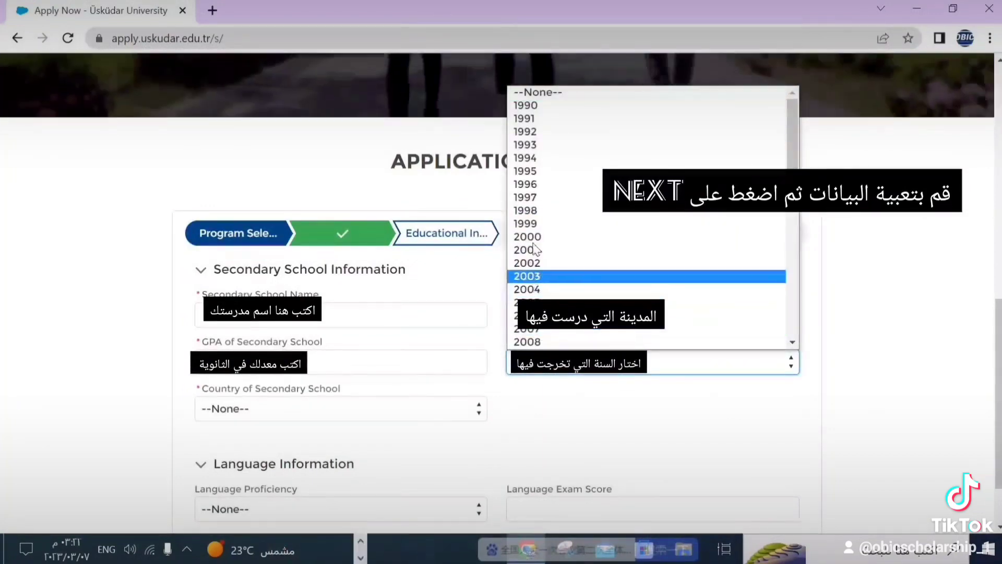
{"action": "left_click", "coordinate": [793, 342]}
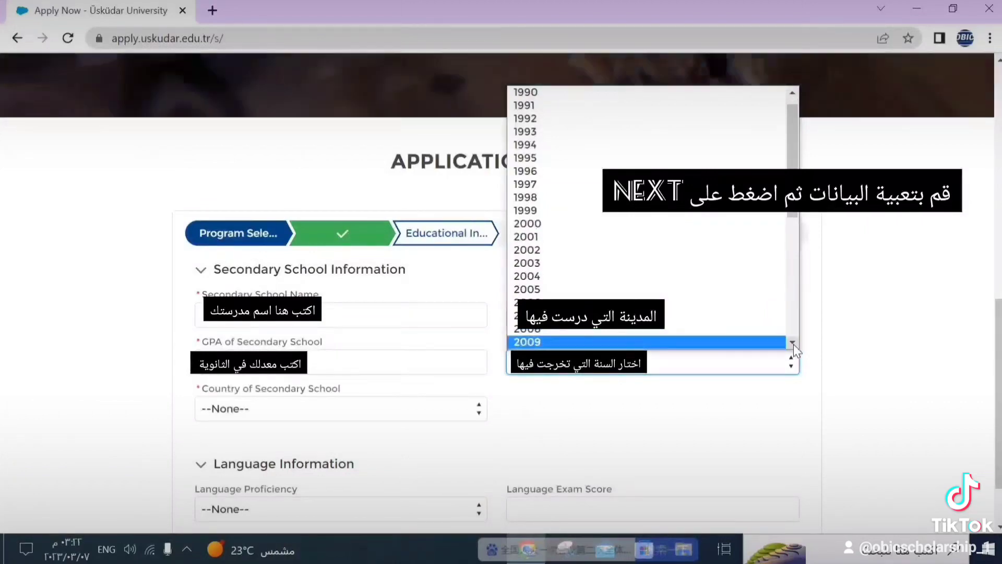
{"action": "scroll", "coordinate": [793, 344], "scroll_direction": "down", "scroll_amount": 5}
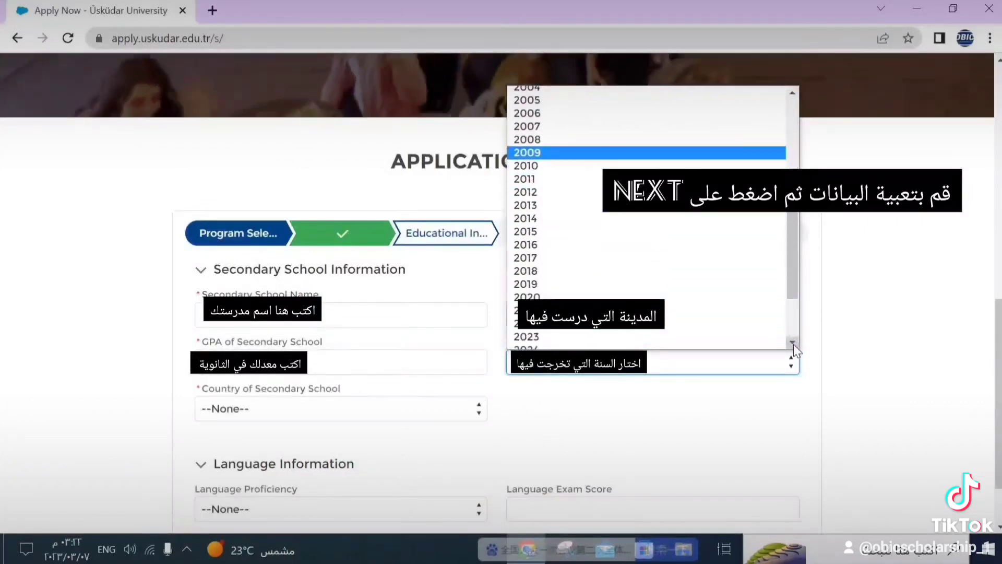
{"action": "scroll", "coordinate": [794, 343], "scroll_direction": "down", "scroll_amount": 1}
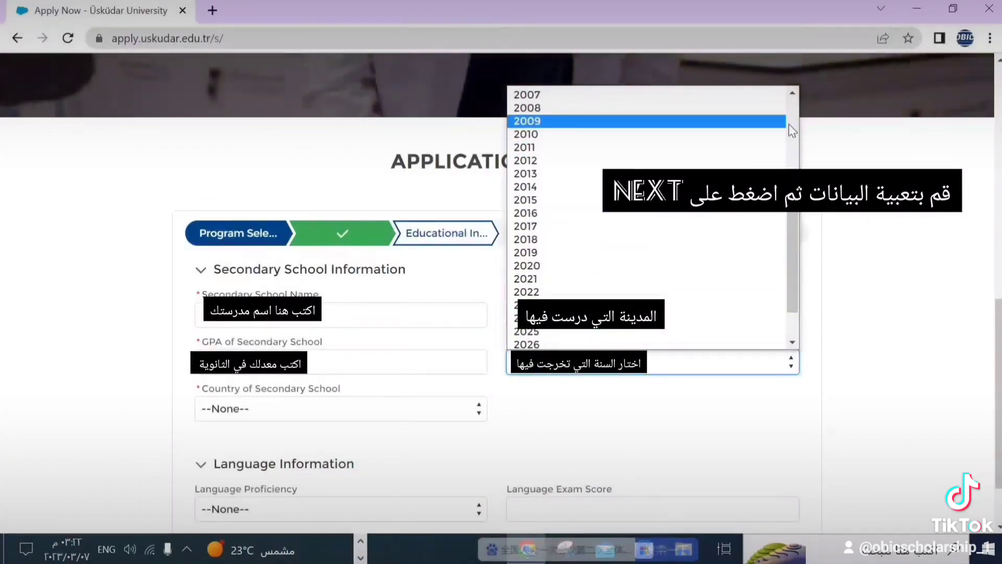
{"action": "left_click", "coordinate": [570, 279]}
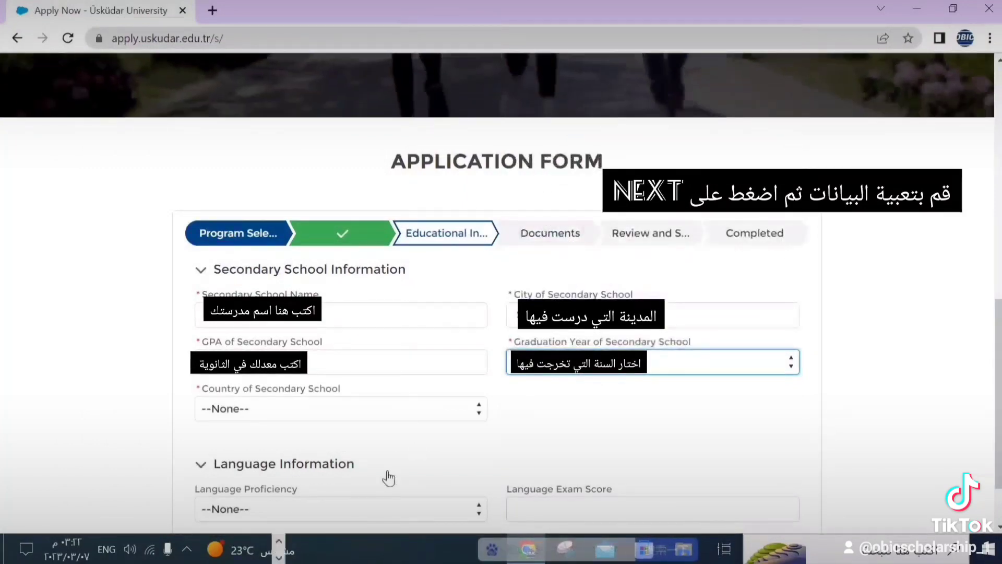
{"action": "left_click", "coordinate": [326, 411]}
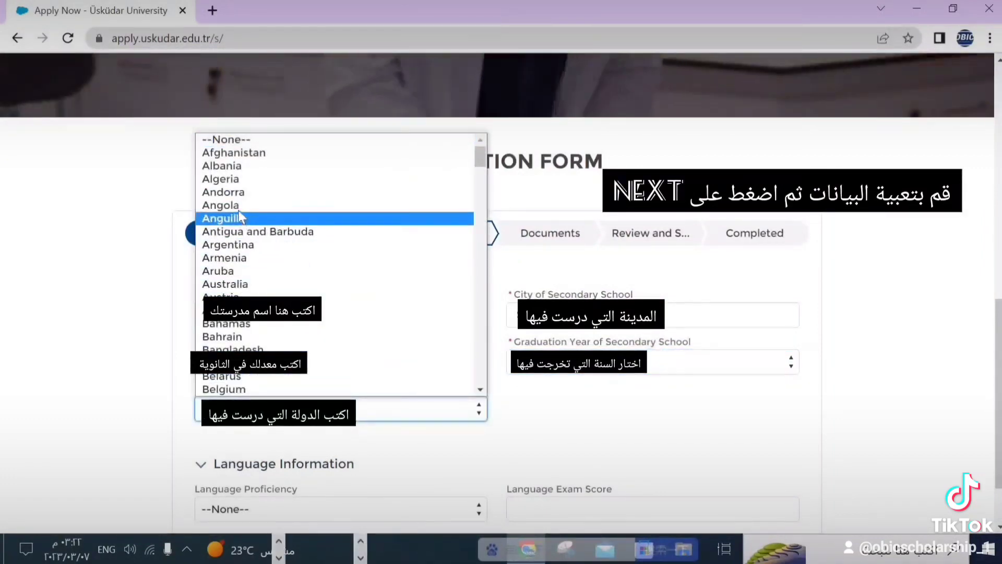
{"action": "left_click", "coordinate": [239, 210]}
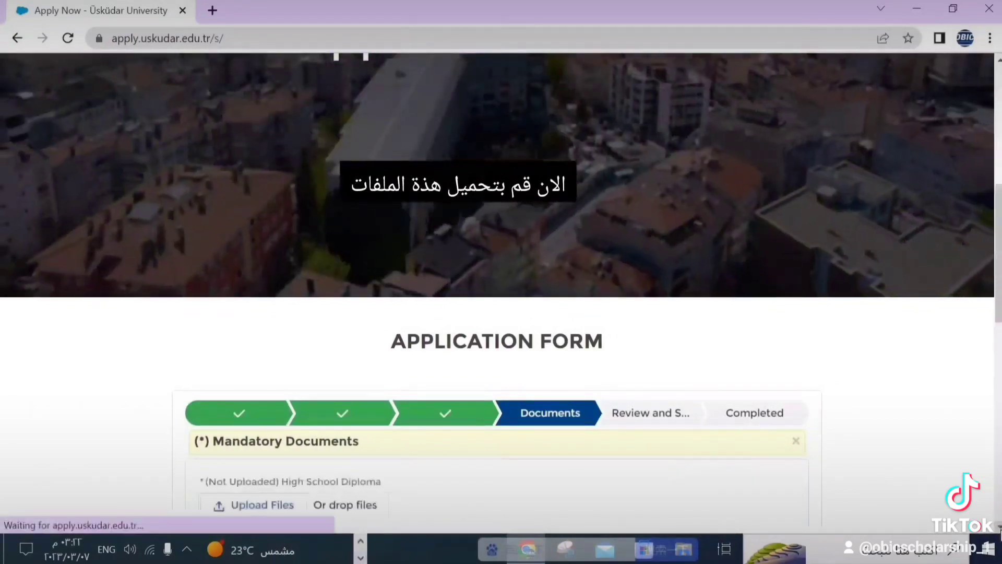
- Open and cancel the file pickers for the Transcript and Passport uploads
{"action": "scroll", "coordinate": [502, 282], "scroll_direction": "down", "scroll_amount": 5}
{"action": "scroll", "coordinate": [733, 439], "scroll_direction": "down", "scroll_amount": 2}
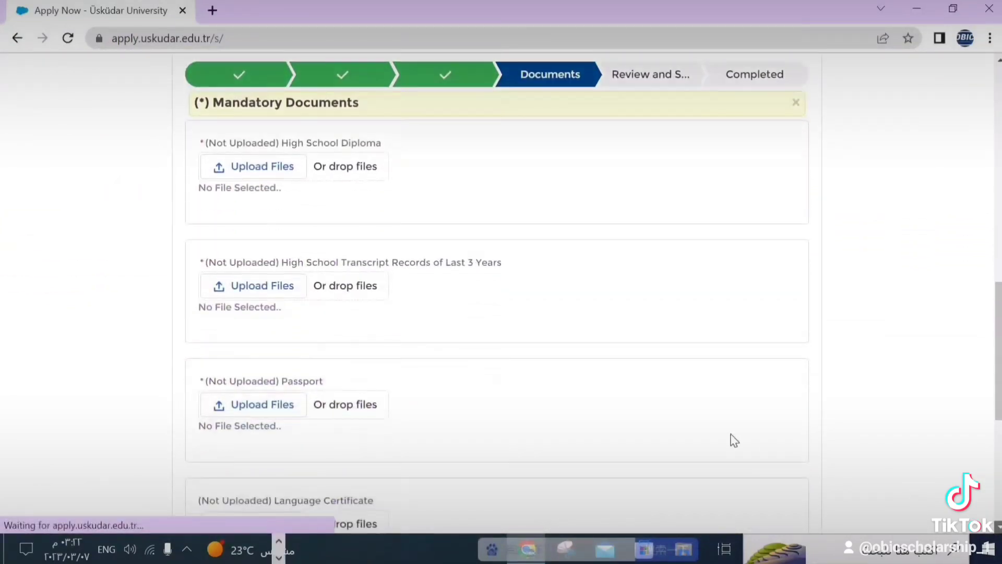
{"action": "left_click", "coordinate": [283, 295]}
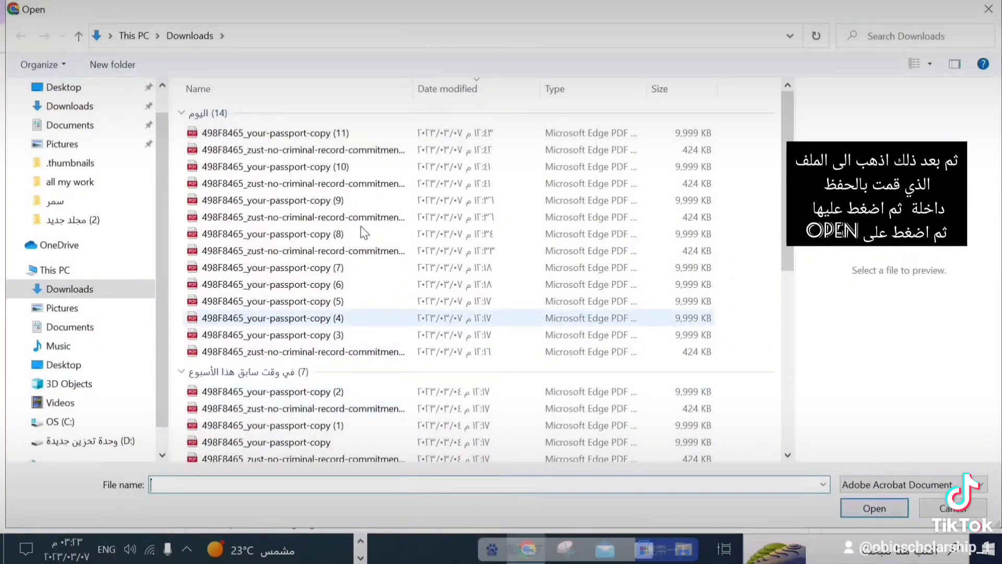
{"action": "left_click", "coordinate": [988, 9]}
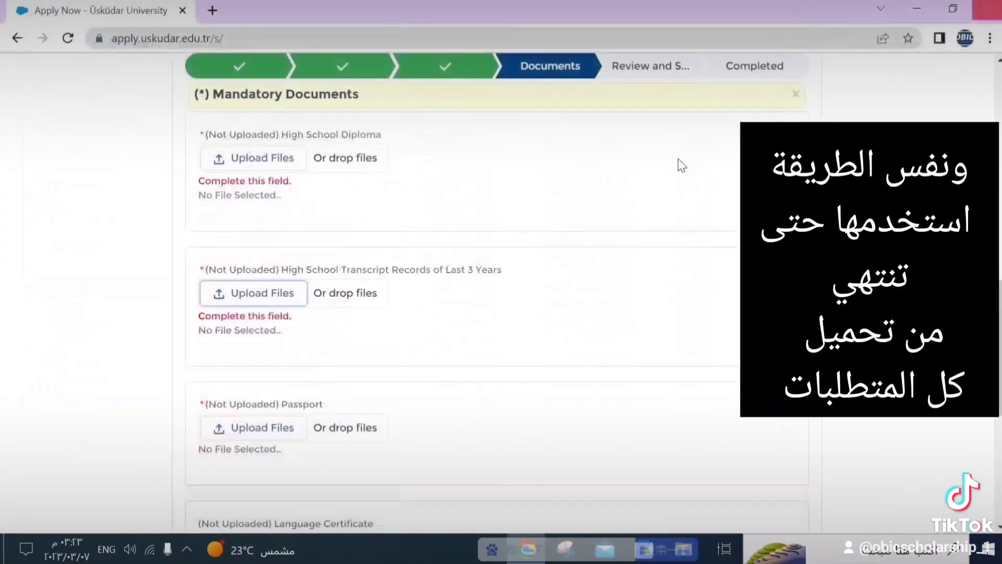
{"action": "left_click", "coordinate": [264, 429]}
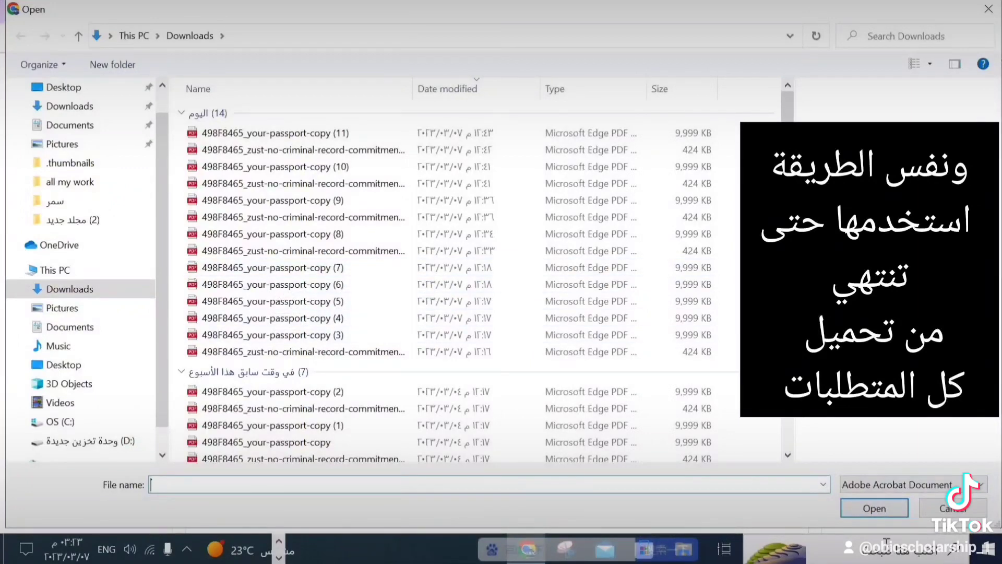
{"action": "left_click", "coordinate": [996, 10]}
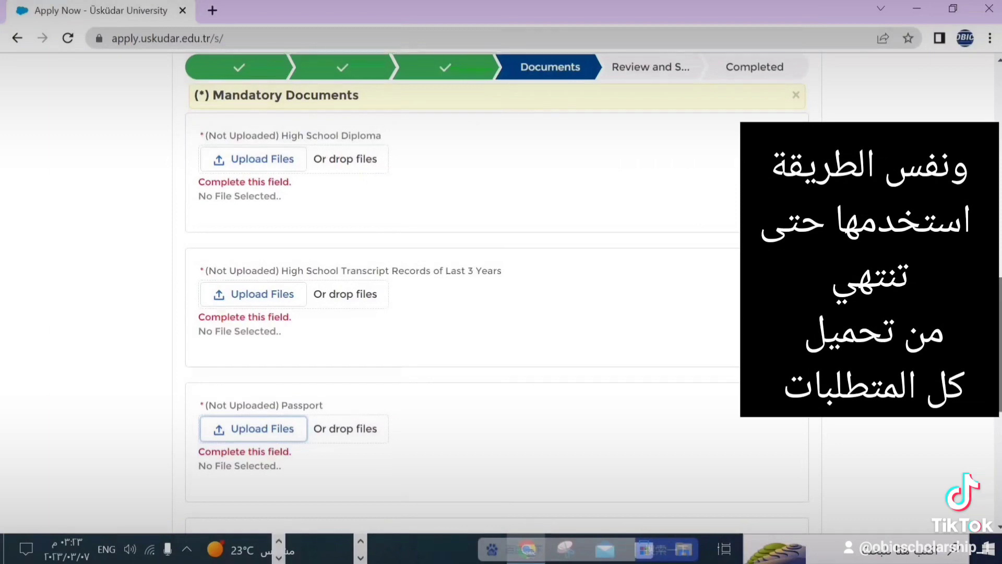
- Open the file picker for the Residence Permit in Turkey upload
{"action": "scroll", "coordinate": [1000, 416], "scroll_direction": "down", "scroll_amount": 3}
{"action": "scroll", "coordinate": [1001, 417], "scroll_direction": "down", "scroll_amount": 1}
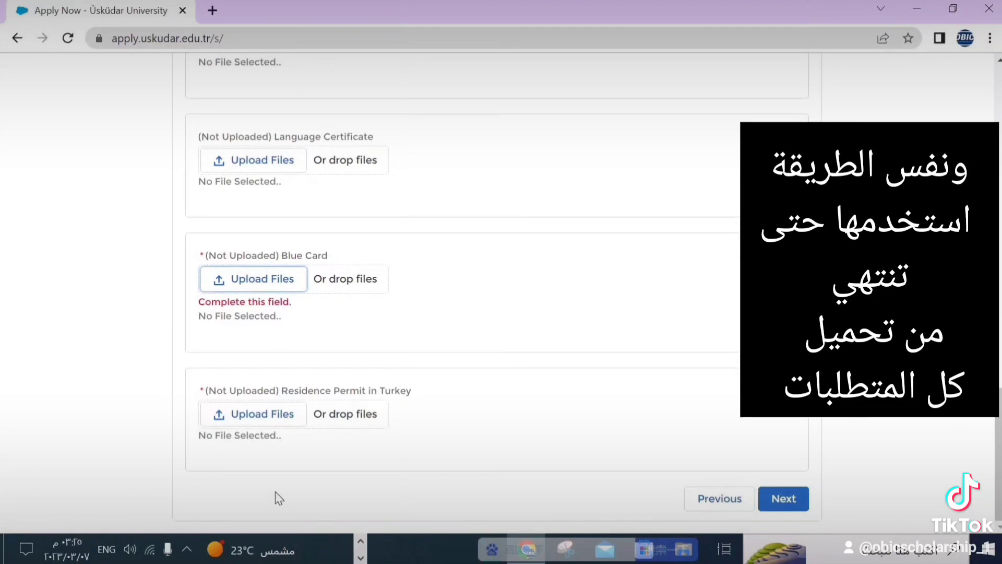
{"action": "left_click", "coordinate": [263, 413]}
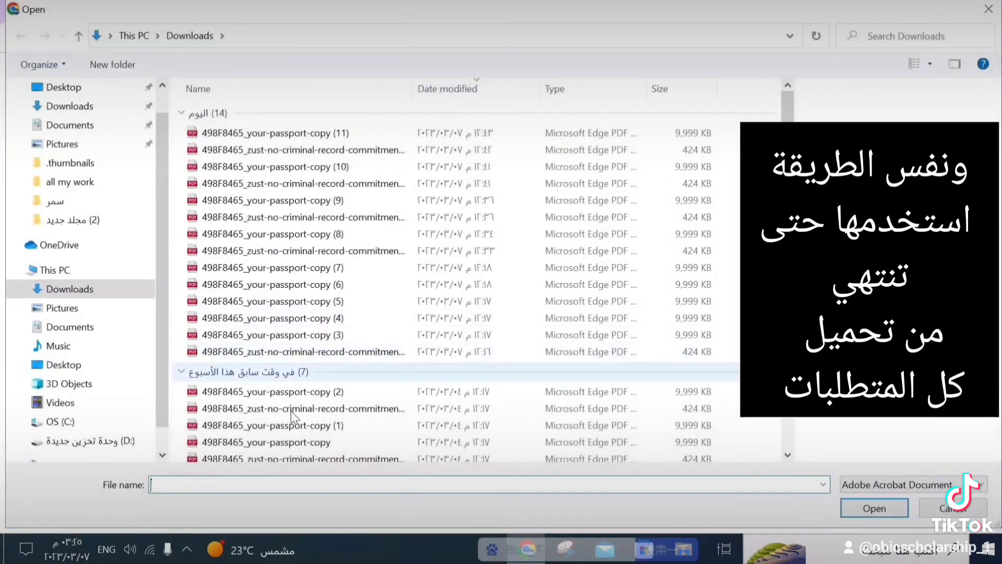
- Dismiss the file picker without uploading anything and submit the Documents step
{"action": "scroll", "coordinate": [165, 434], "scroll_direction": "down", "scroll_amount": 2}
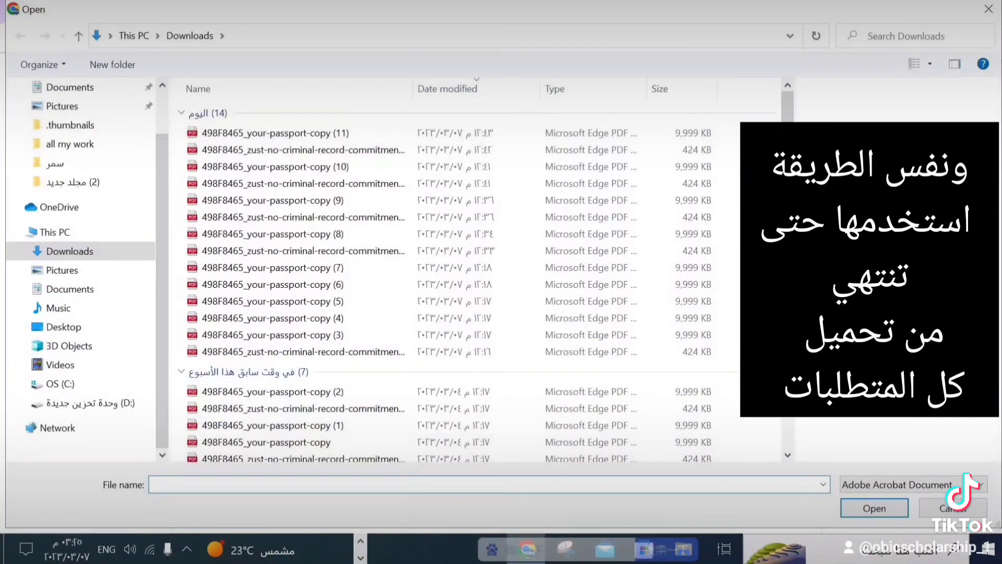
{"action": "scroll", "coordinate": [702, 442], "scroll_direction": "down", "scroll_amount": 7}
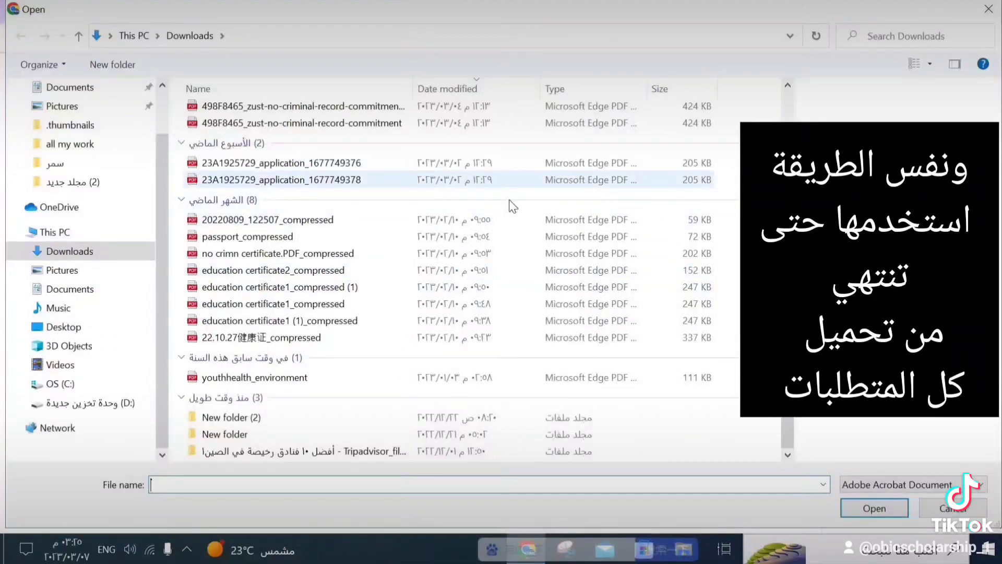
{"action": "left_click", "coordinate": [511, 219]}
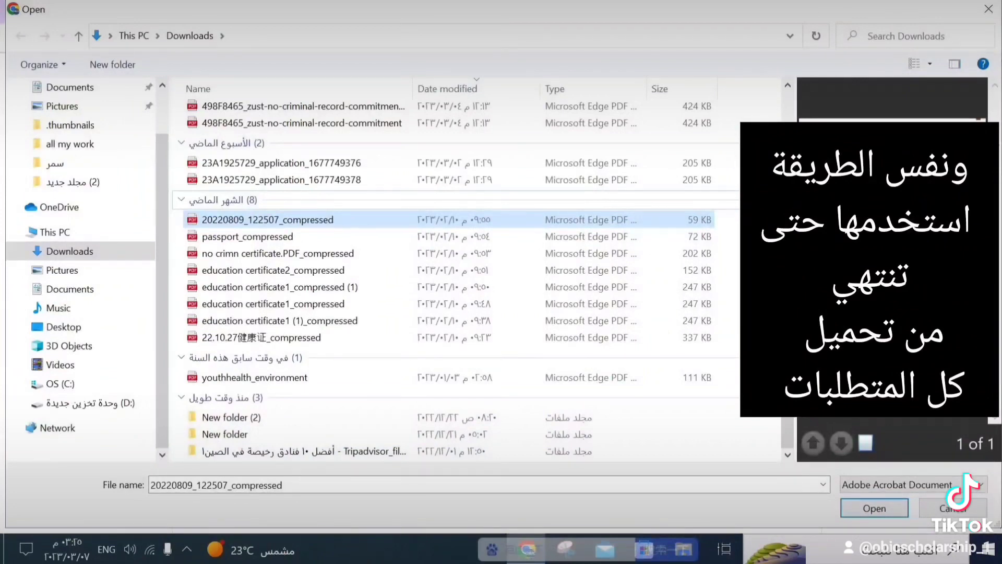
{"action": "left_click", "coordinate": [992, 12]}
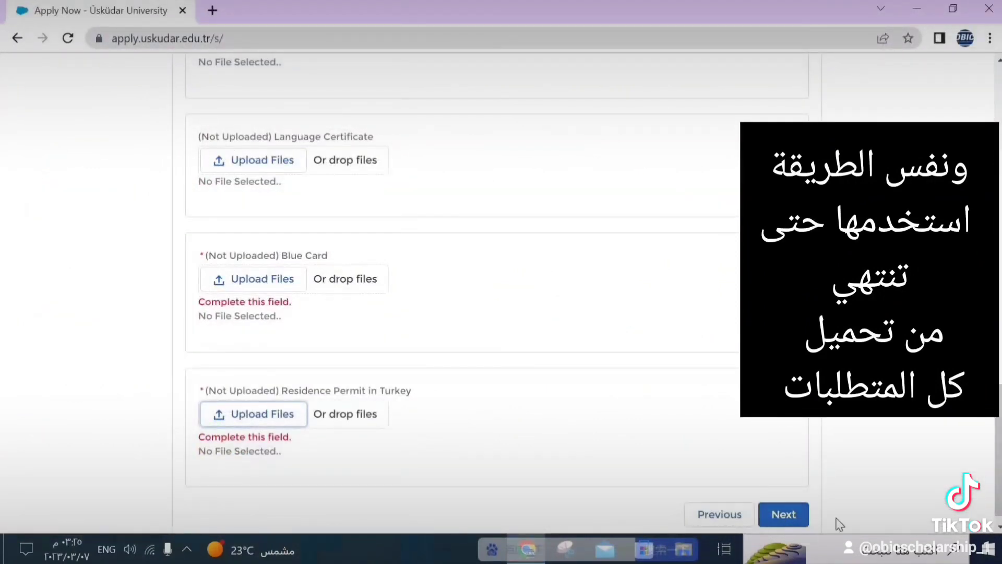
{"action": "left_click", "coordinate": [783, 515]}
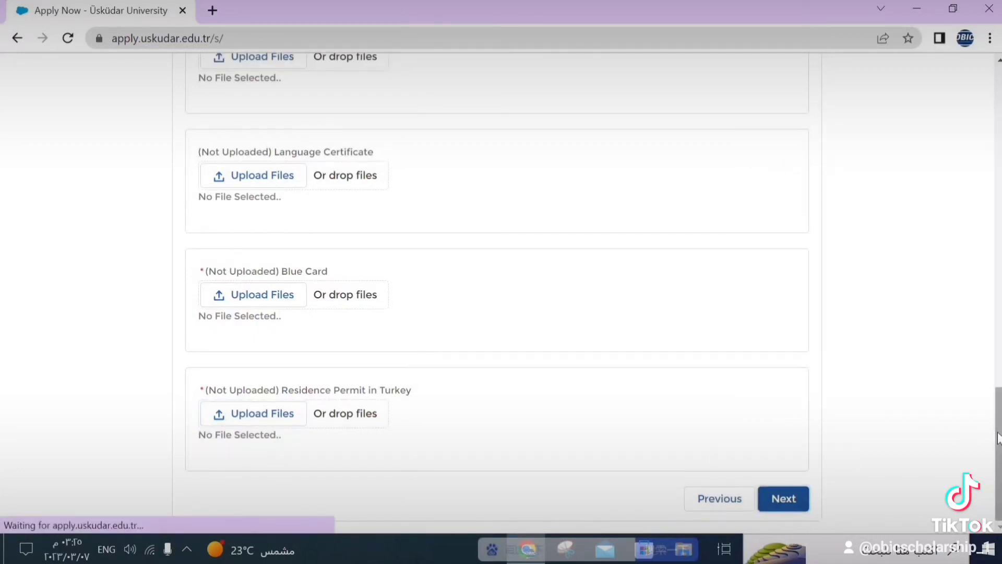
{"action": "left_click_drag", "start_coordinate": [999, 433], "coordinate": [999, 216]}
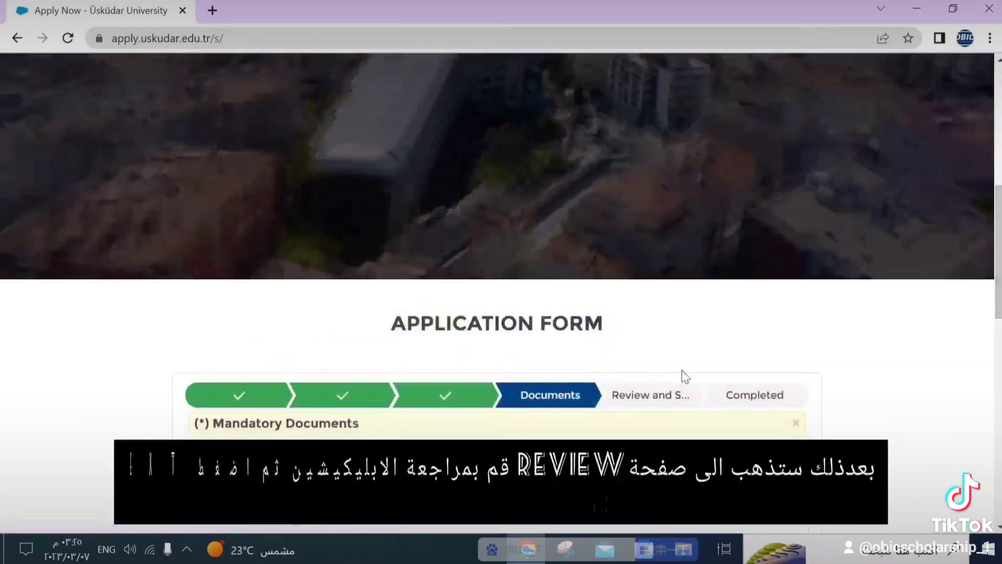
- Move through the progress bar via Review and Submit toward the Completed step
{"action": "left_click", "coordinate": [761, 399]}
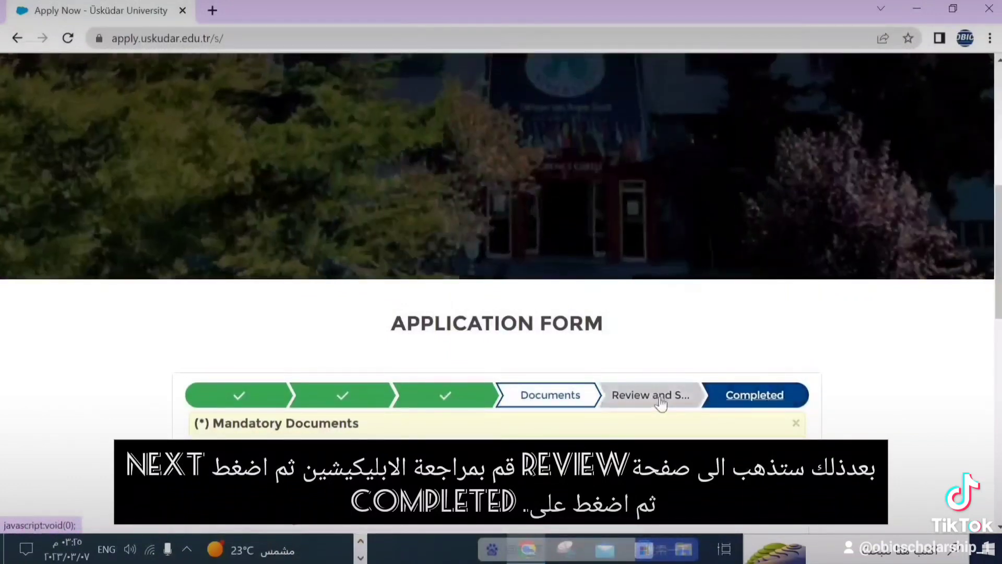
{"action": "left_click", "coordinate": [661, 403]}
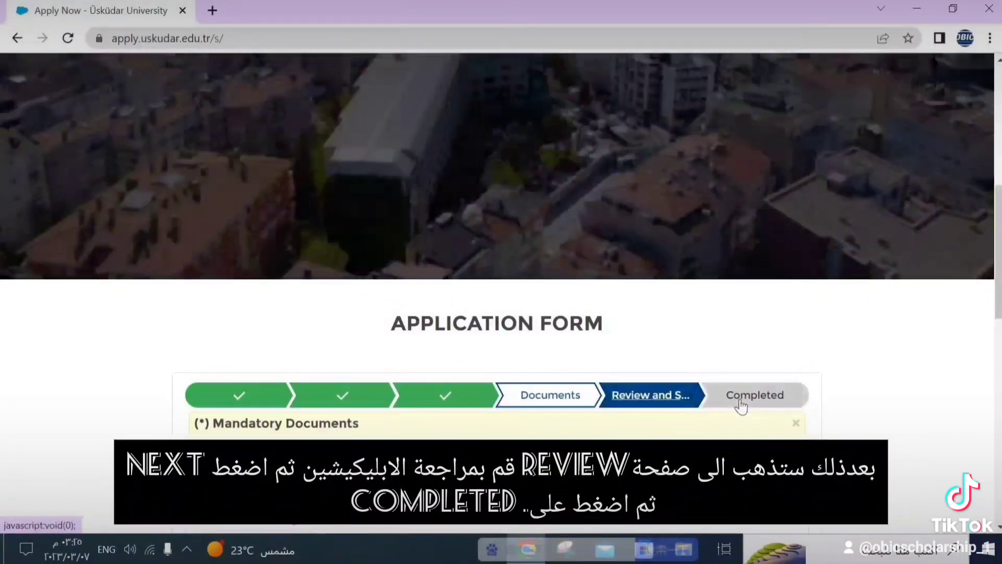
{"action": "left_click", "coordinate": [741, 403]}
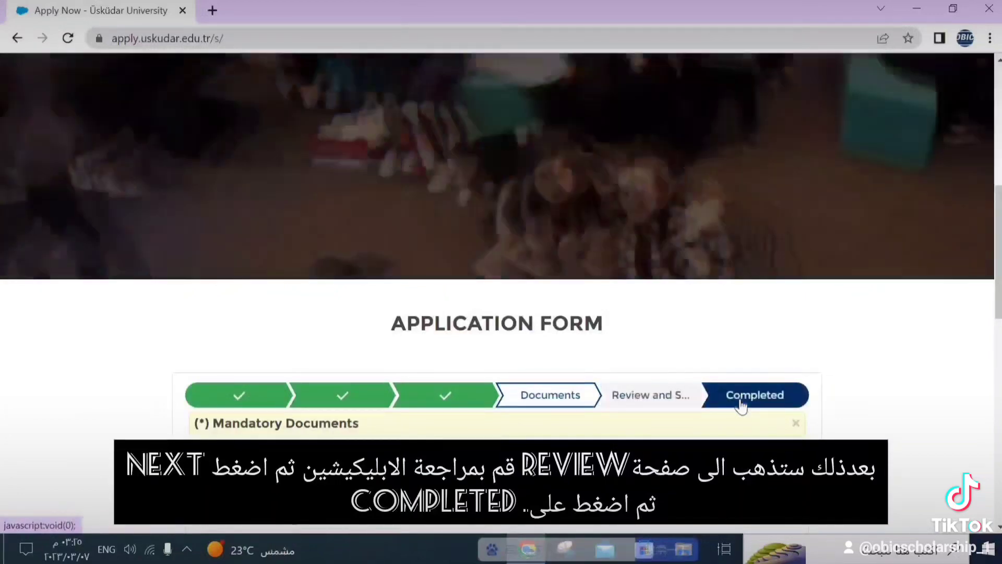